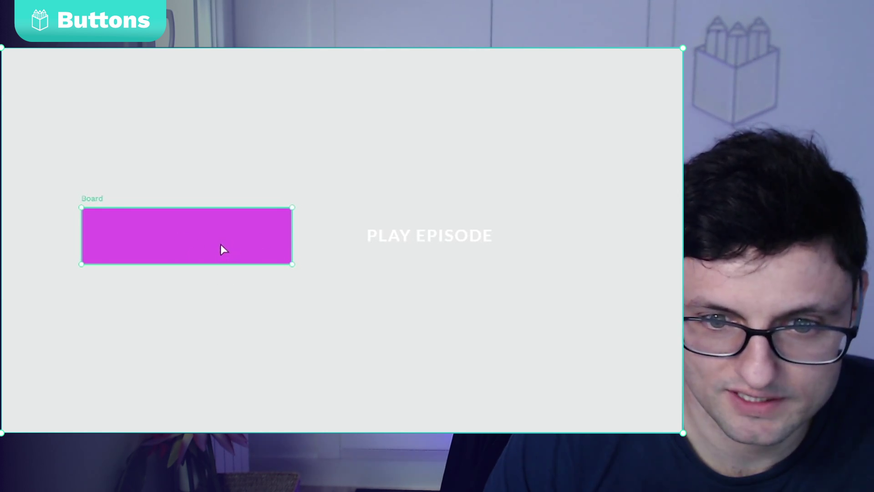
Step: Place the PLAY EPISODE text inside the magenta board and add a flex layout to the board
{"action": "left_click_drag", "start_coordinate": [443, 240], "coordinate": [196, 234]}
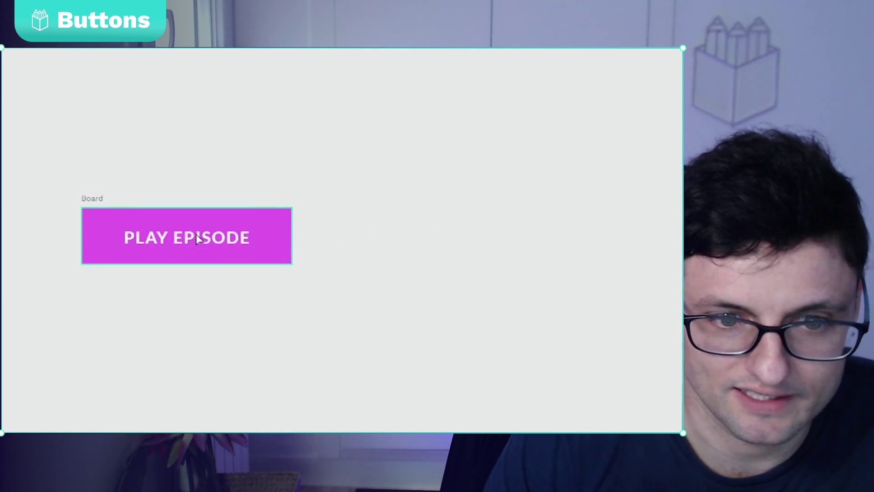
{"action": "left_click", "coordinate": [97, 201]}
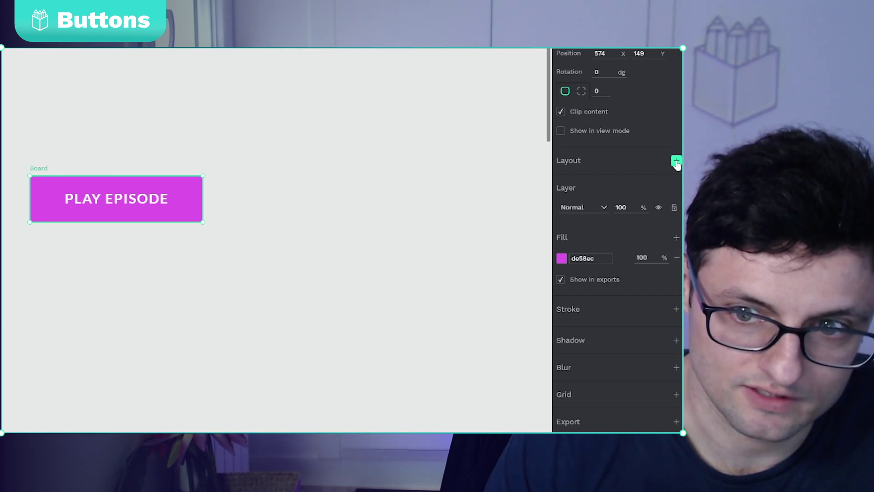
{"action": "left_click", "coordinate": [676, 161]}
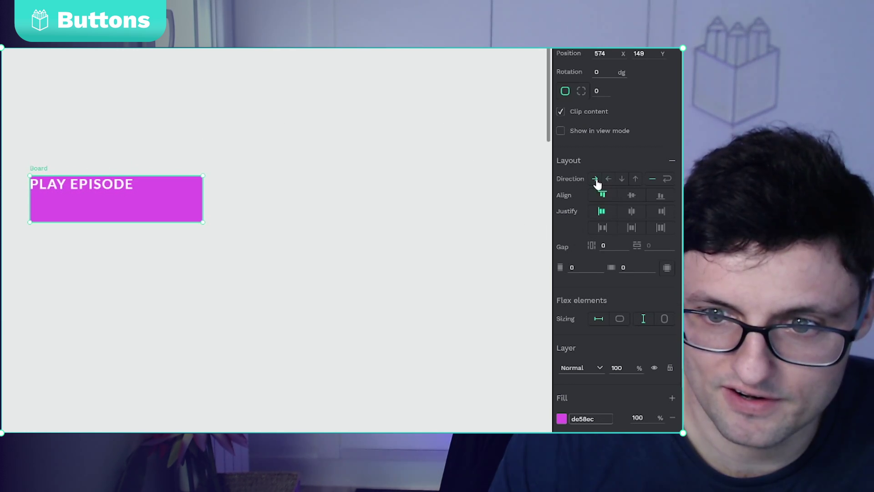
Step: Centre the magenta board's content with the align and justify settings and set its corner radius to 8
{"action": "left_click", "coordinate": [632, 196]}
{"action": "left_click", "coordinate": [632, 211]}
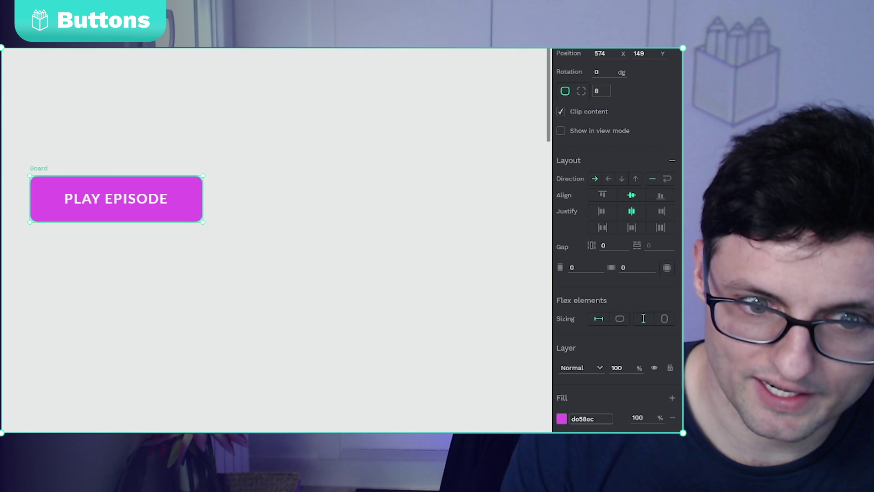
{"action": "left_click", "coordinate": [218, 146]}
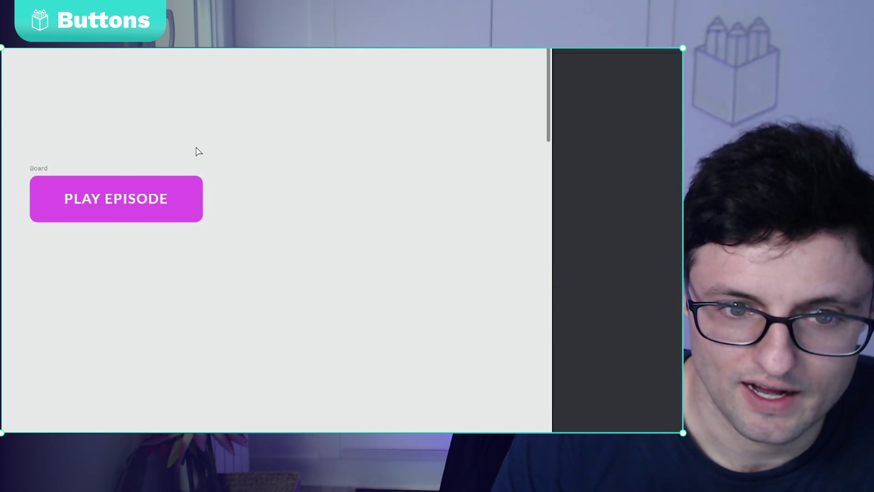
Step: Make the magenta board's width fit its content, with vertical and horizontal padding of 20
{"action": "left_click", "coordinate": [43, 169]}
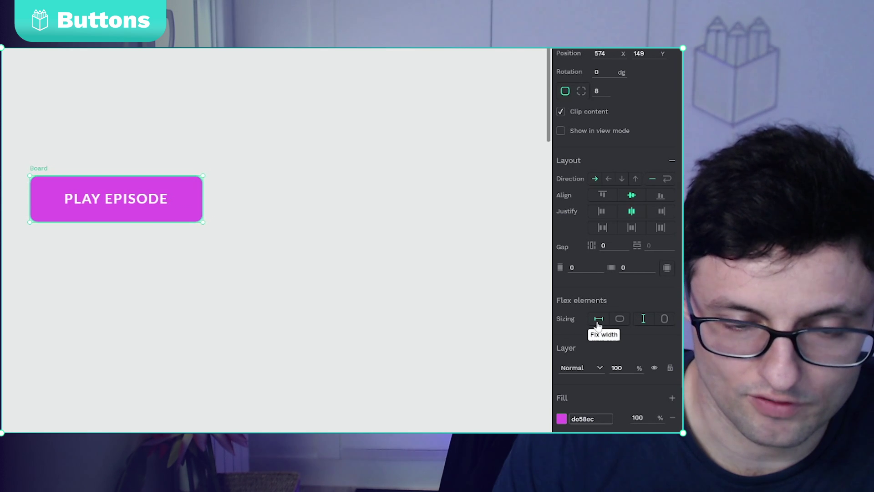
{"action": "left_click", "coordinate": [619, 320]}
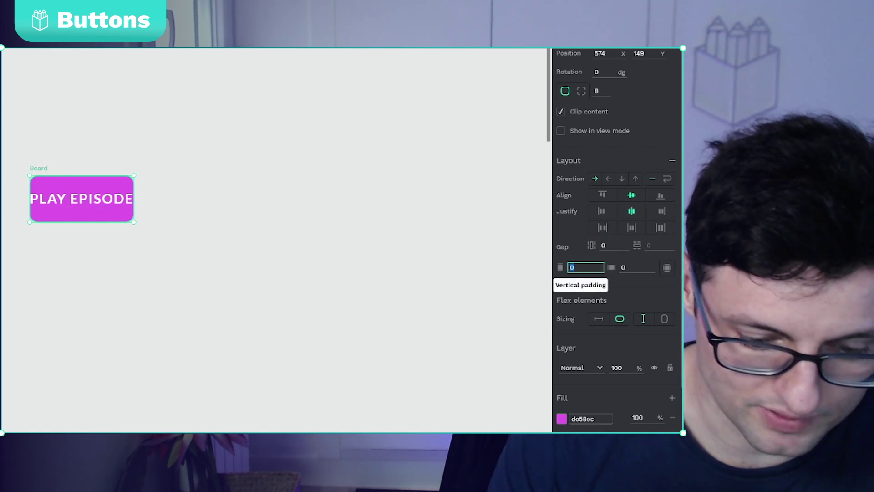
{"action": "left_click", "coordinate": [637, 267]}
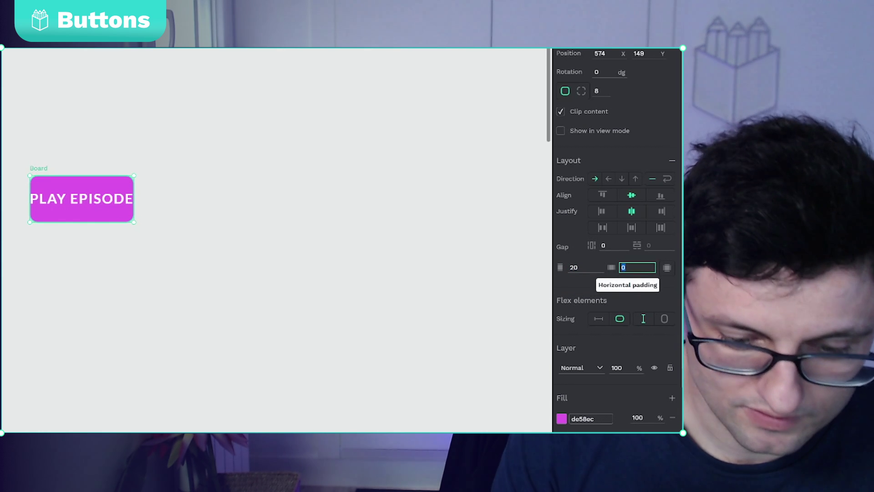
{"action": "key", "text": "Return"}
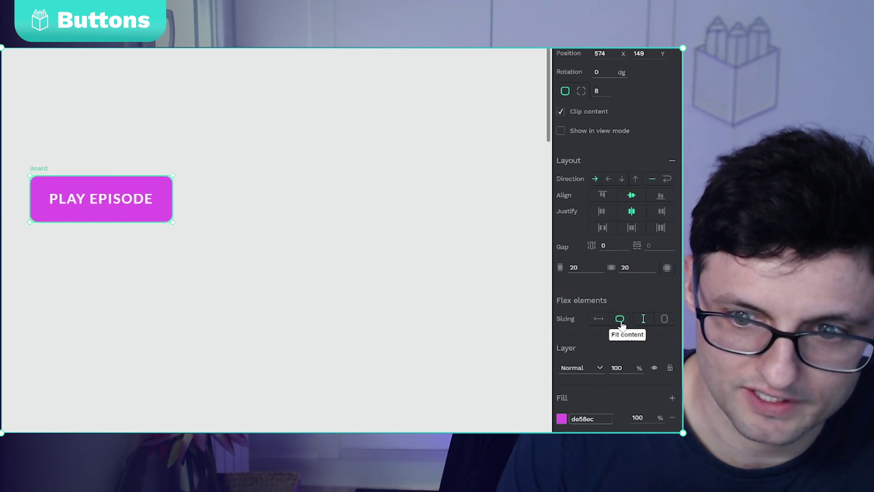
Step: Extend the magenta button's label to PLAY EPISODE AGAIN
{"action": "double_click", "coordinate": [142, 202]}
{"action": "double_click", "coordinate": [141, 200]}
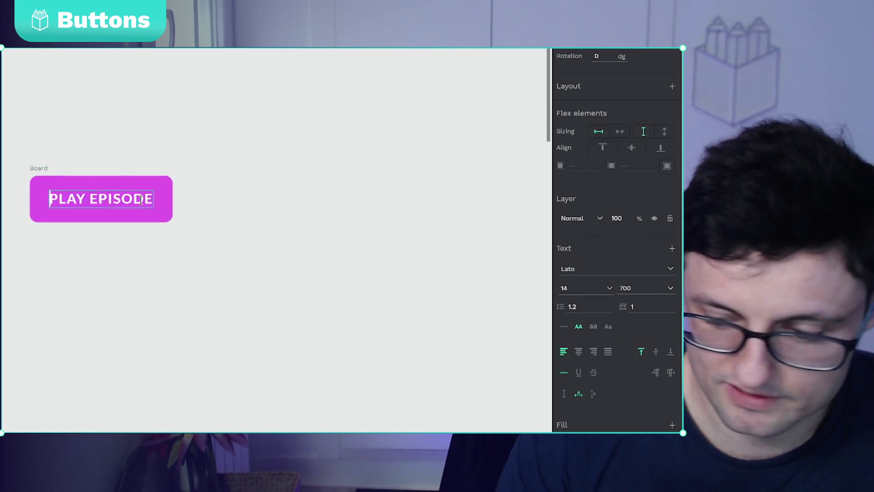
{"action": "key", "text": "BackSpace"}
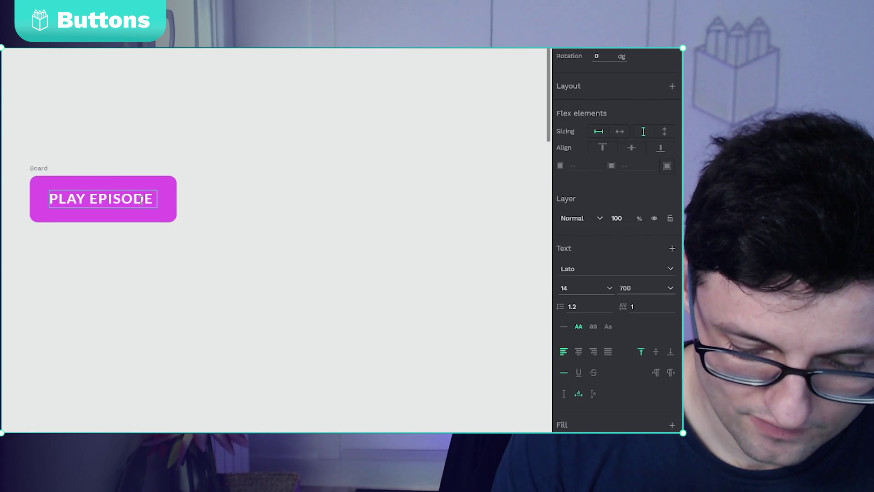
{"action": "type", "text": "AGAIN"}
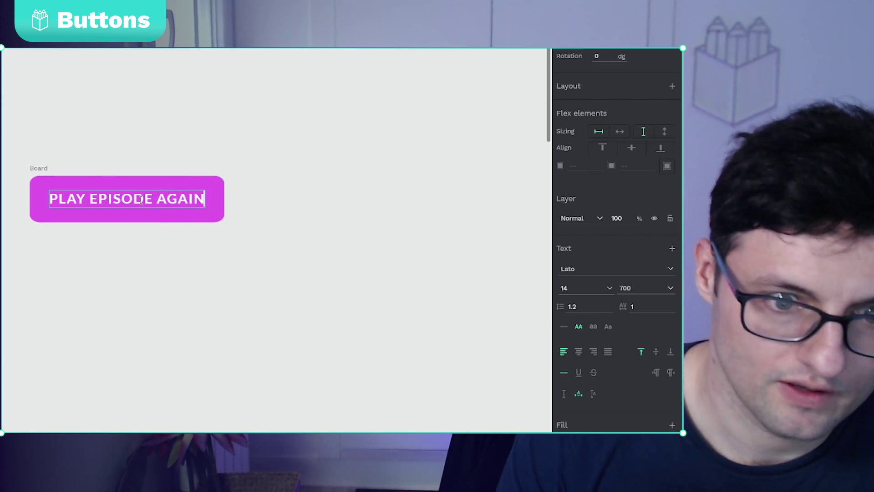
{"action": "key", "text": "Escape"}
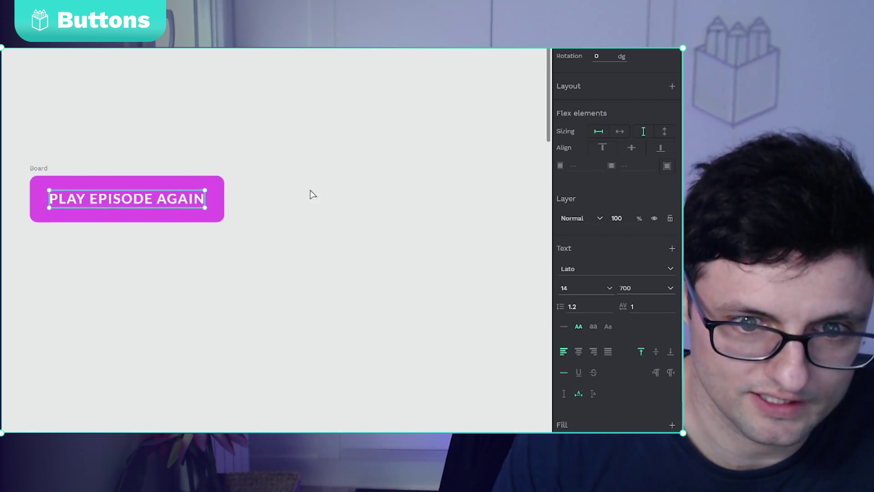
{"action": "key", "text": "Escape"}
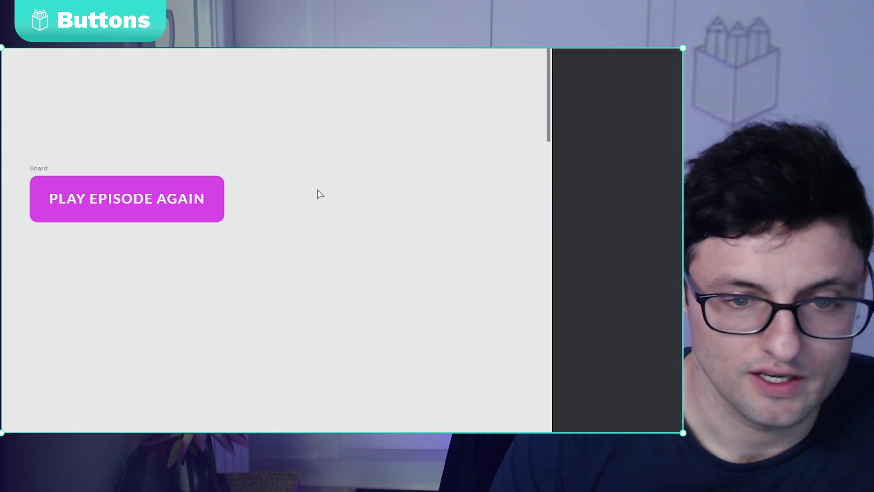
Step: Copy the button's label text onto the empty canvas and position it above the magenta button
{"action": "left_click", "coordinate": [145, 198]}
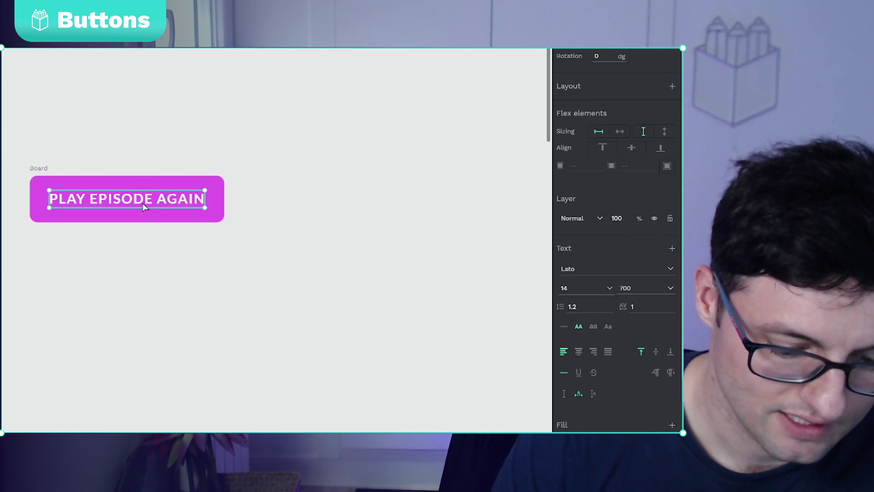
{"action": "key", "text": "ctrl+c"}
{"action": "left_click", "coordinate": [190, 102]}
{"action": "key", "text": "ctrl+v"}
{"action": "left_click_drag", "start_coordinate": [240, 107], "coordinate": [203, 79]}
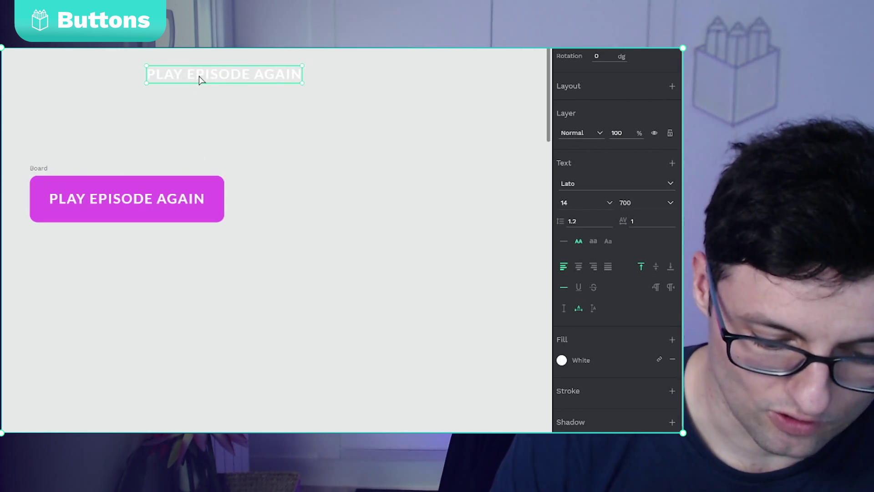
Step: Wrap the copied text in a flex layout board and give the board a blue 285dff fill
{"action": "key", "text": "shift+a"}
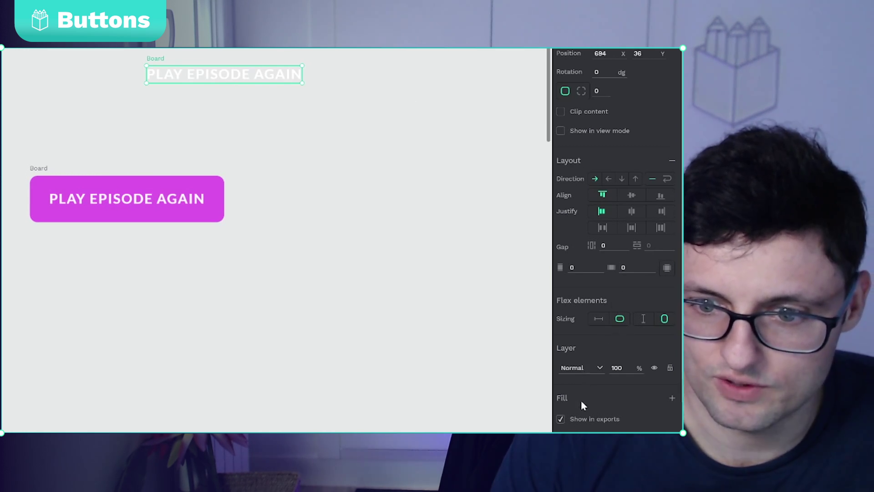
{"action": "left_click", "coordinate": [673, 397]}
{"action": "left_click", "coordinate": [562, 419]}
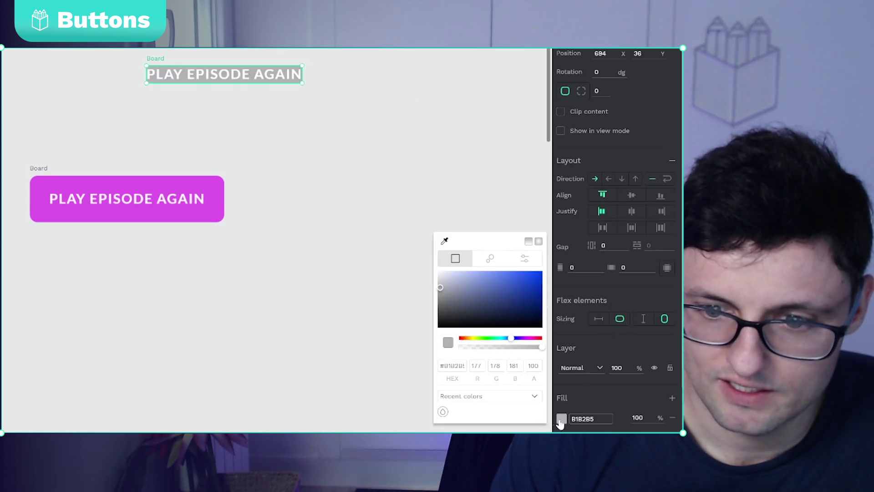
{"action": "left_click_drag", "start_coordinate": [525, 294], "coordinate": [527, 274]}
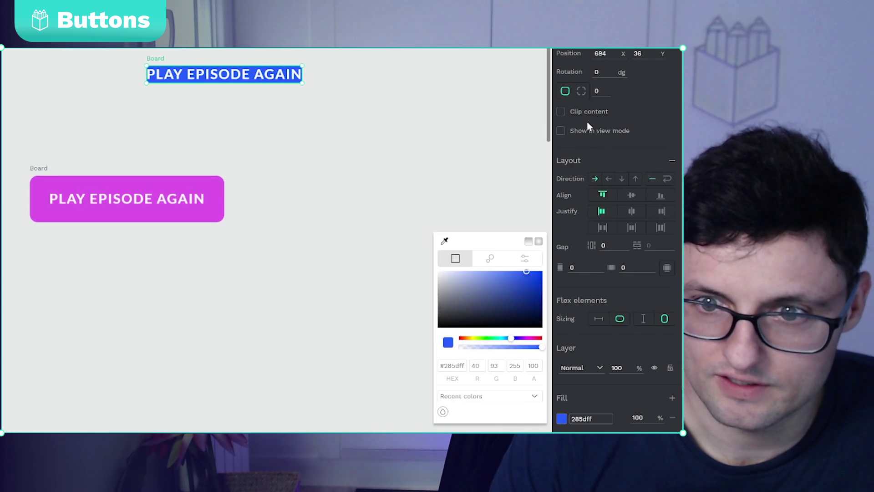
Step: Set the blue board's vertical and horizontal padding to 20 and its corner radius to 8
{"action": "left_click", "coordinate": [586, 267]}
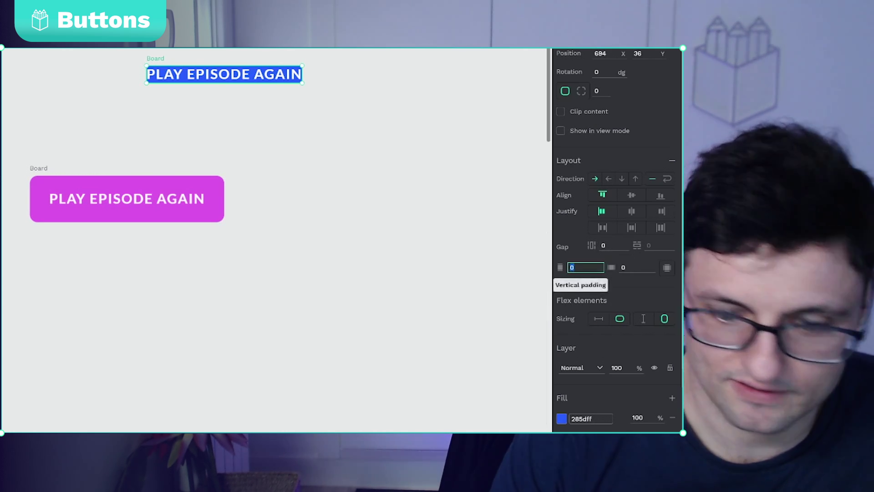
{"action": "type", "text": "20"}
{"action": "key", "text": "Tab"}
{"action": "type", "text": "20"}
{"action": "key", "text": "Return"}
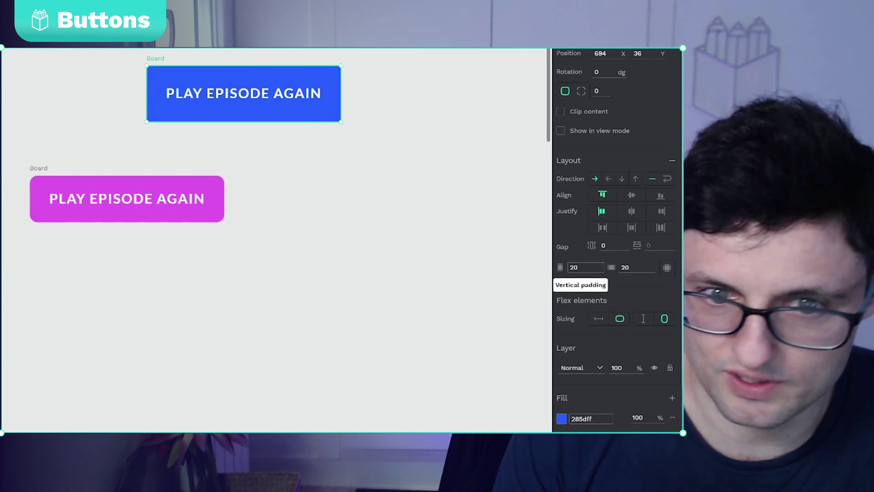
{"action": "type", "text": "8"}
{"action": "key", "text": "Return"}
{"action": "left_click", "coordinate": [371, 137]}
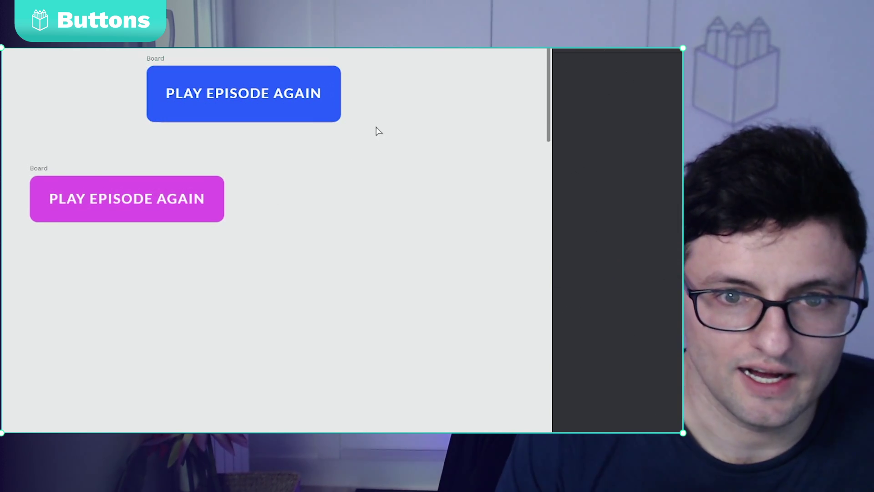
{"action": "left_click", "coordinate": [283, 101]}
{"action": "double_click", "coordinate": [296, 93]}
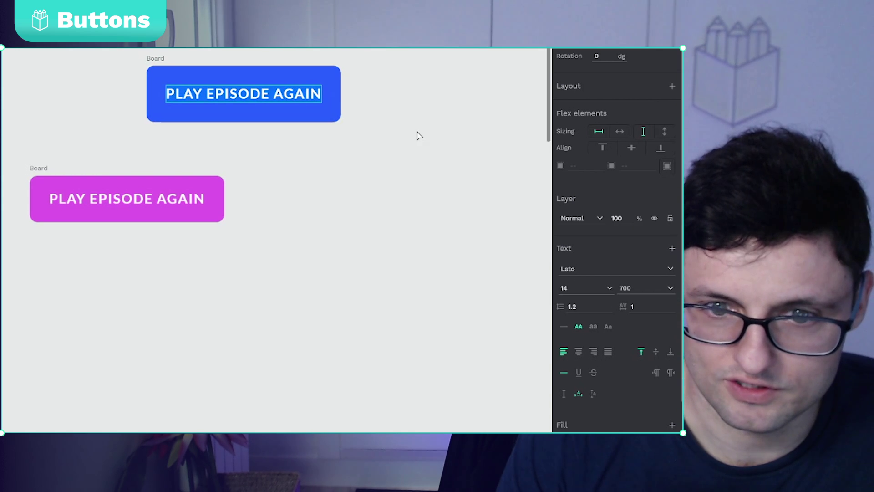
{"action": "key", "text": "Escape"}
{"action": "left_click", "coordinate": [209, 68]}
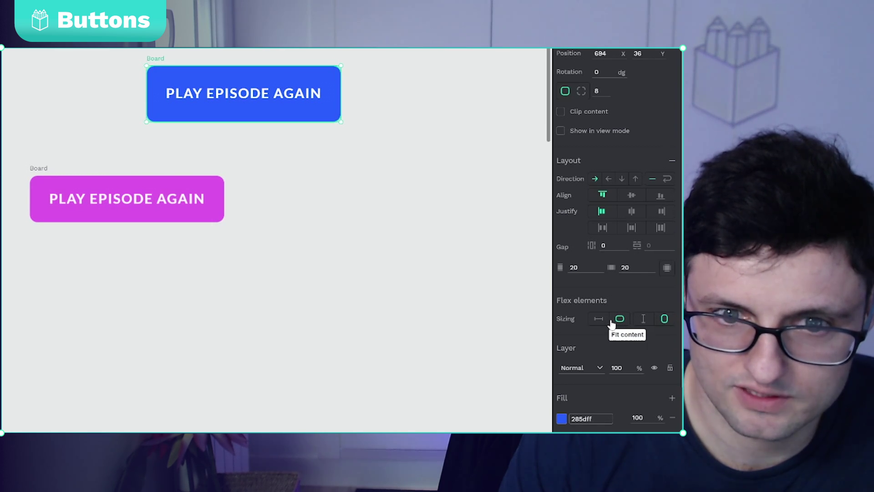
Step: Remove the word AGAIN from the blue button's label
{"action": "left_click", "coordinate": [294, 91]}
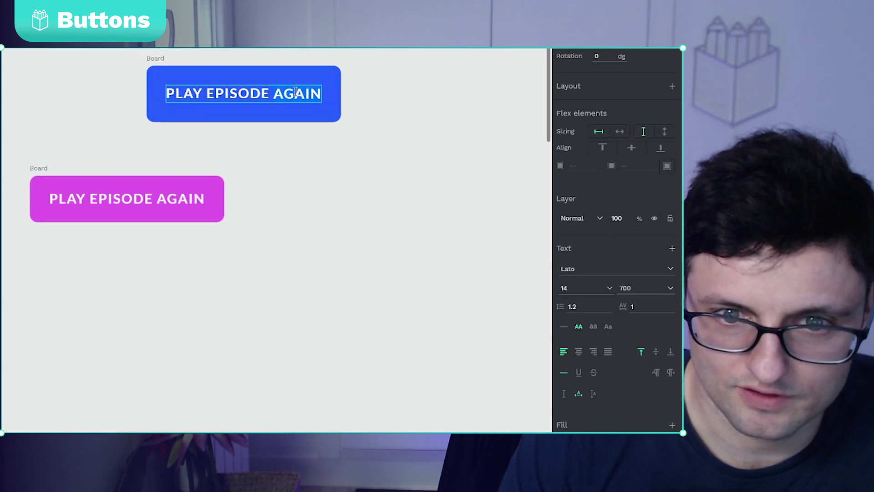
{"action": "double_click", "coordinate": [296, 93]}
{"action": "key", "text": "BackSpace"}
{"action": "key", "text": "Escape"}
{"action": "key", "text": "Escape"}
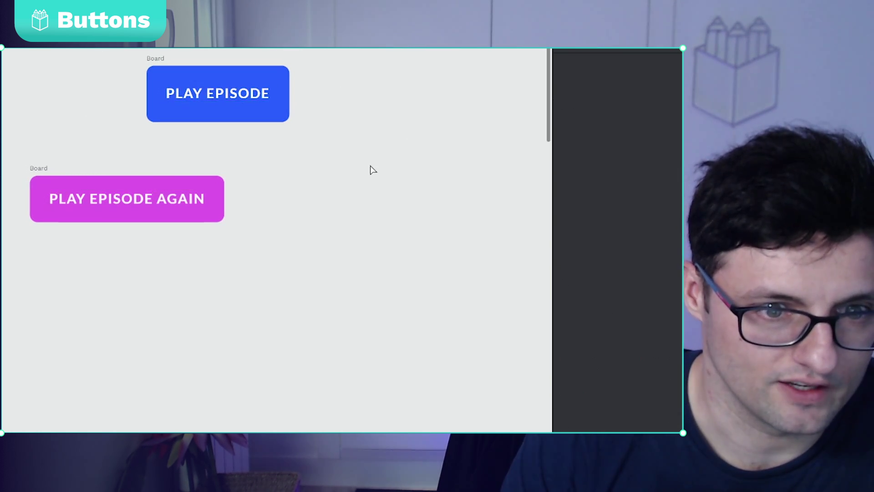
Step: Move the white play icon into the magenta button, in front of its label text
{"action": "left_click", "coordinate": [39, 168]}
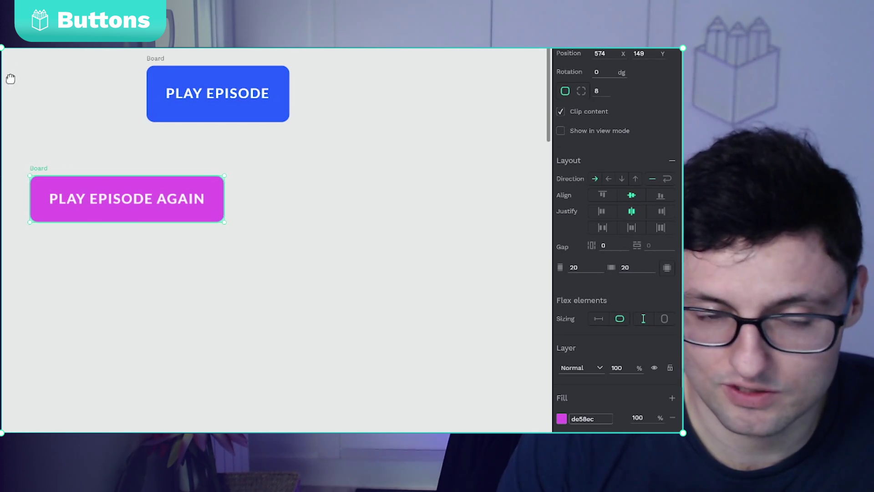
{"action": "left_click_drag", "start_coordinate": [8, 78], "coordinate": [69, 97]}
{"action": "key", "text": "Escape"}
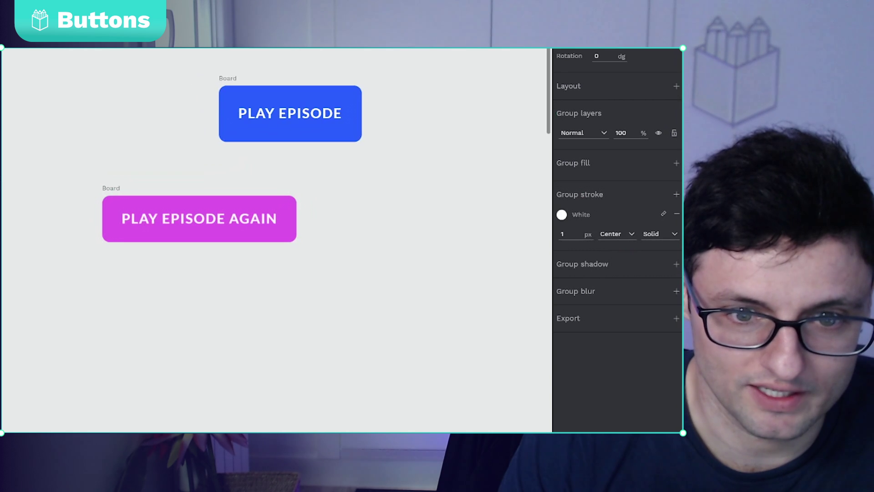
{"action": "left_click_drag", "start_coordinate": [93, 195], "coordinate": [132, 223]}
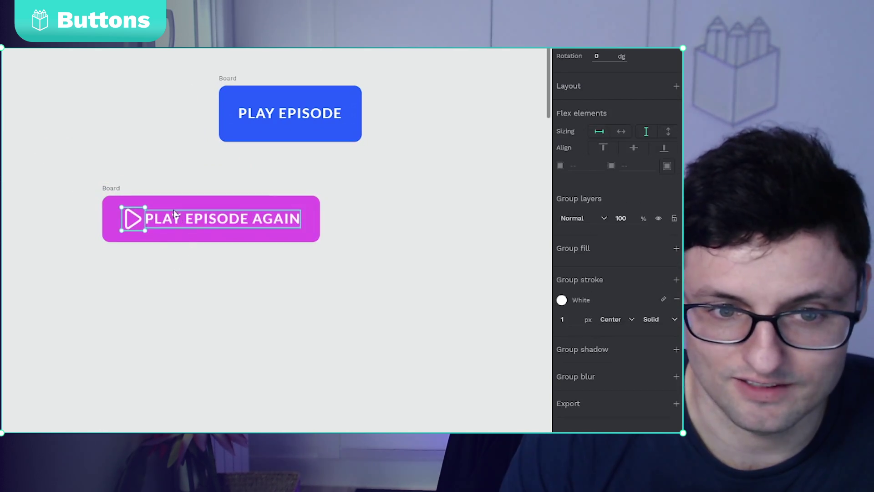
Step: Set the magenta button's column gap to 10 to separate the play icon from the label
{"action": "left_click", "coordinate": [111, 188]}
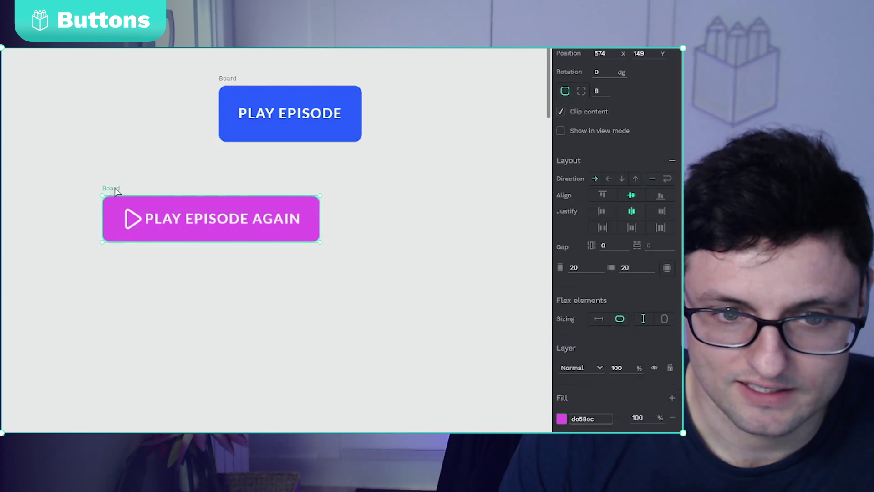
{"action": "left_click", "coordinate": [612, 245]}
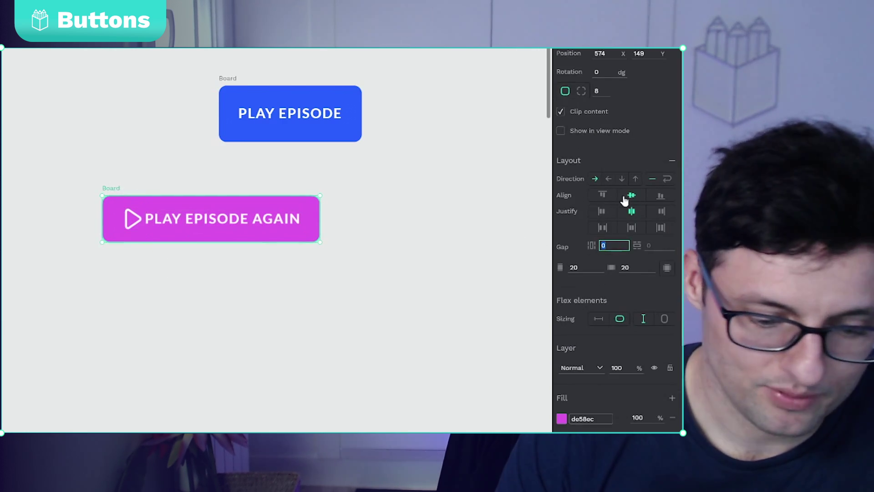
{"action": "type", "text": "10"}
{"action": "key", "text": "Return"}
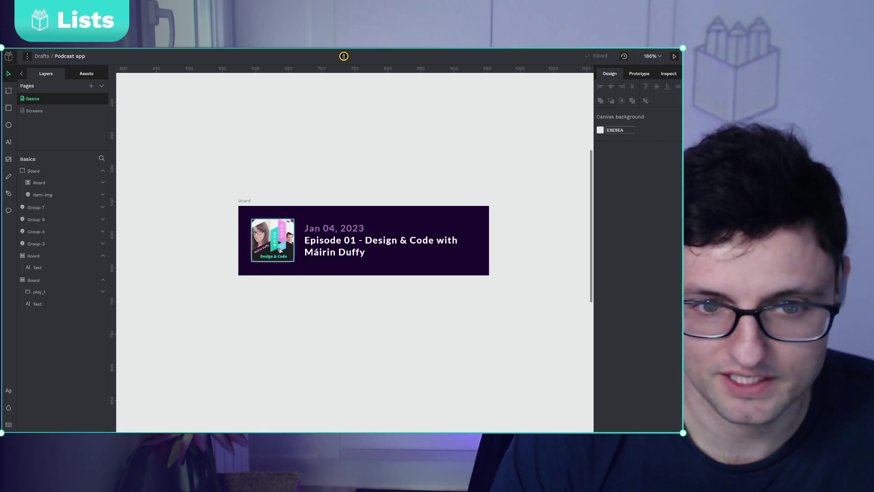
Step: Set the row gap of the board holding the date and episode title to 8 and move that board up to Y 21
{"action": "left_click", "coordinate": [336, 250]}
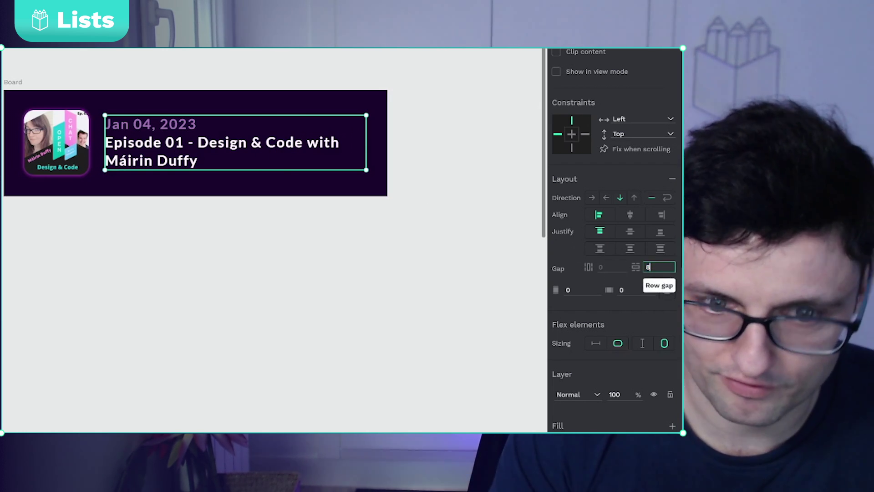
{"action": "type", "text": "8"}
{"action": "key", "text": "Return"}
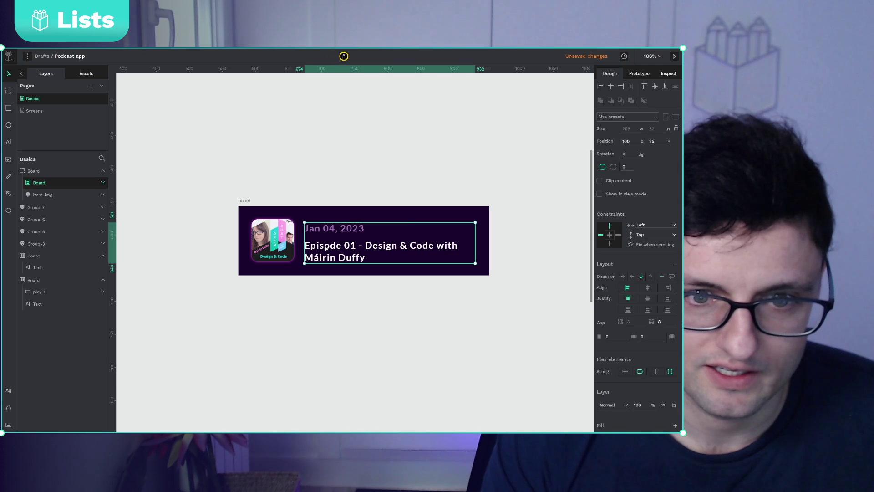
{"action": "left_click", "coordinate": [326, 248]}
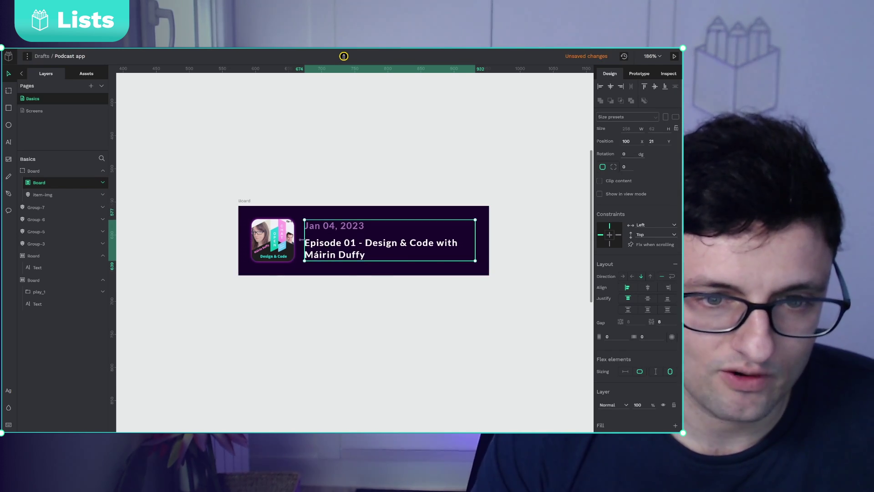
Step: Wrap the episode image and the date-and-title board together in a flex layout board
{"action": "left_click", "coordinate": [270, 246], "text": "shift"}
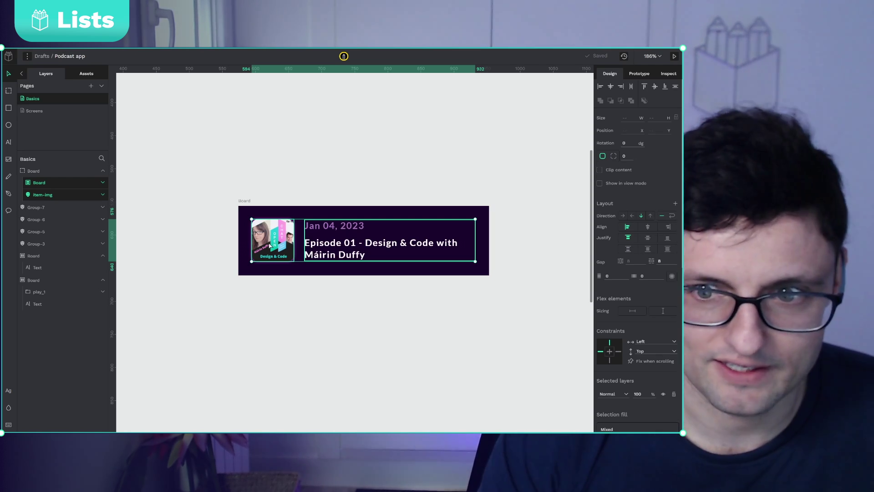
{"action": "key", "text": "shift+a"}
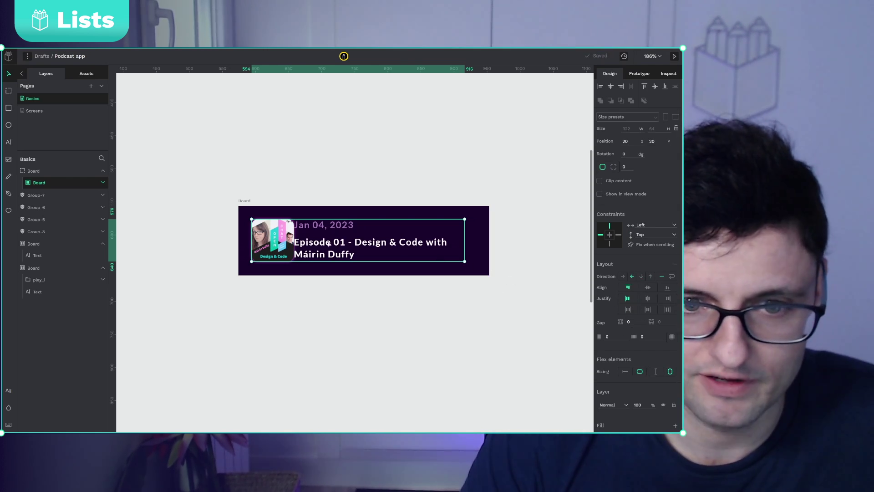
Step: Move the episode image behind the text board in the flex order and return it to its place in front
{"action": "left_click", "coordinate": [280, 246]}
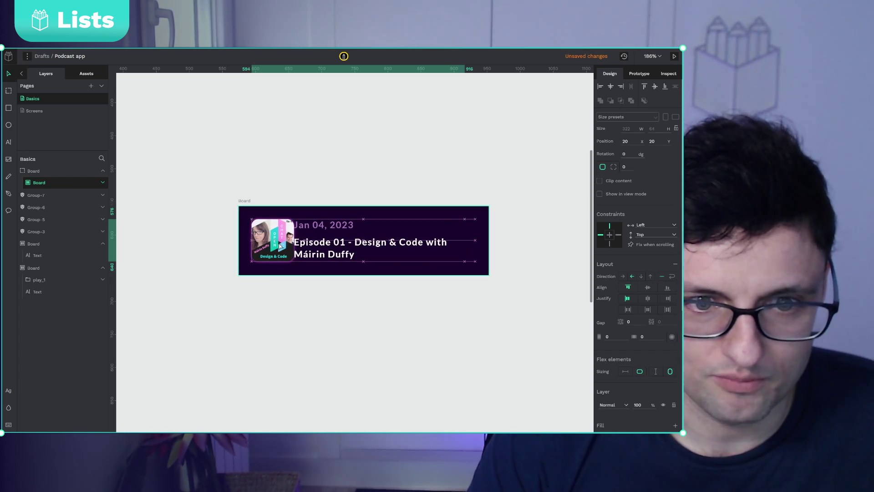
{"action": "left_click", "coordinate": [280, 246]}
{"action": "key", "text": "Left"}
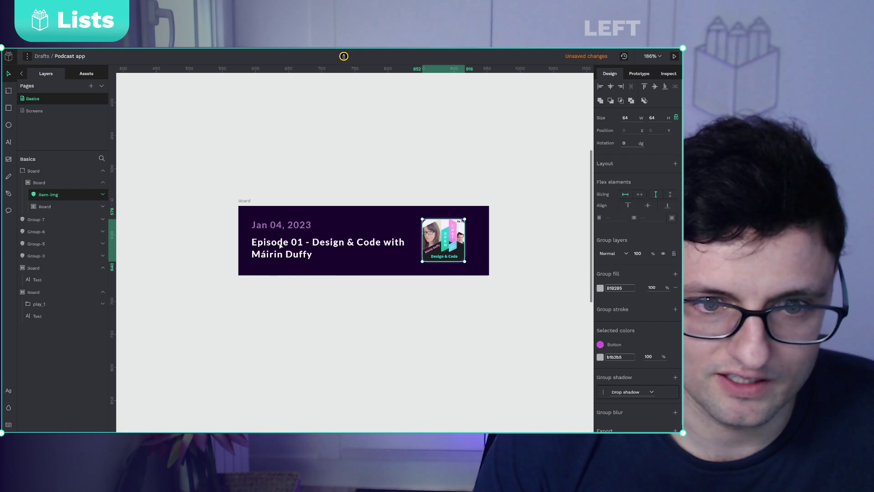
{"action": "key", "text": "Right"}
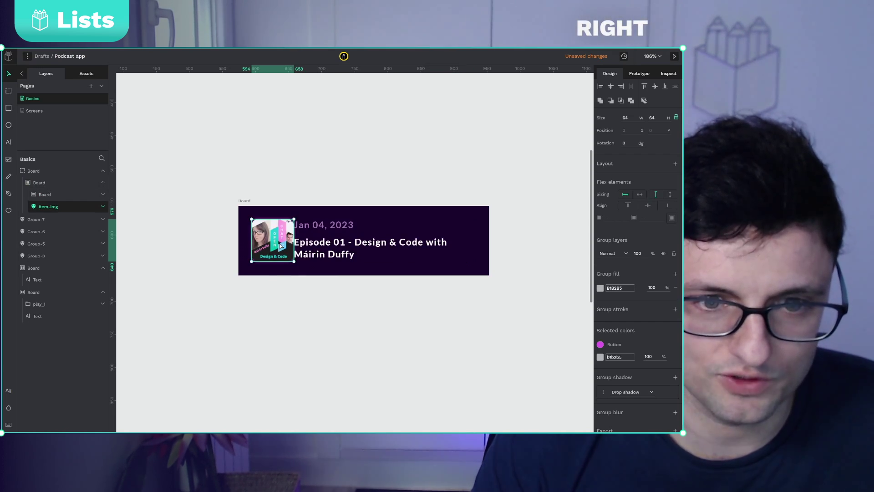
Step: Set the column gap of the flex board holding the episode image and text to 10
{"action": "left_click", "coordinate": [308, 245]}
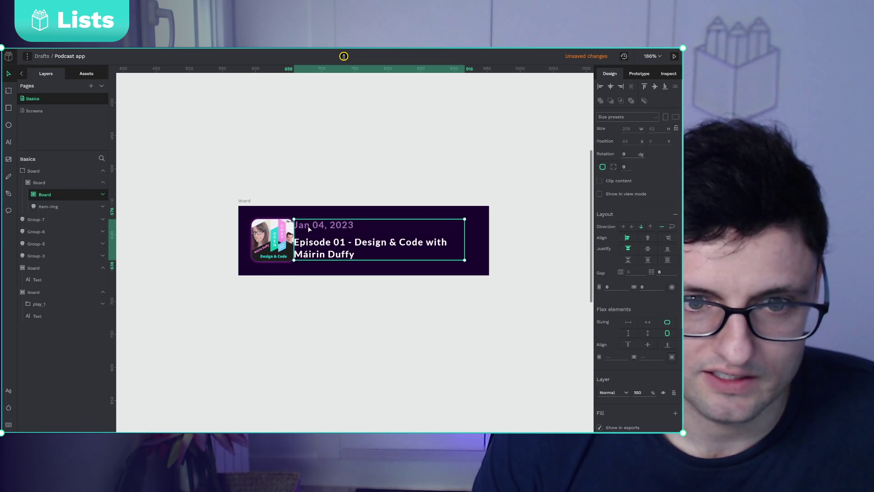
{"action": "key", "text": "shift+Return"}
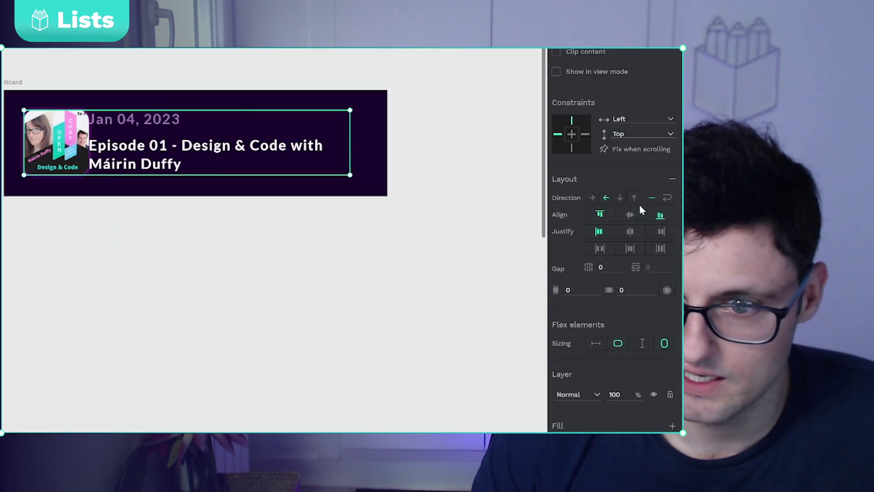
{"action": "left_click", "coordinate": [608, 267]}
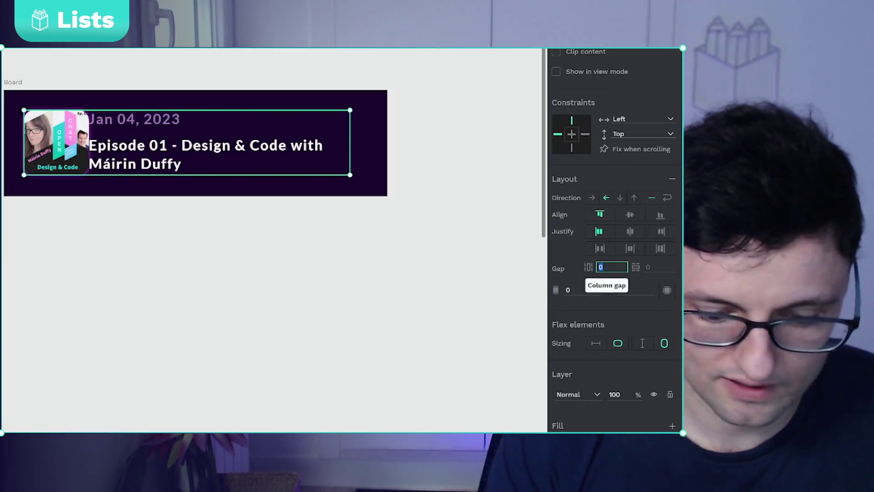
{"action": "type", "text": "10"}
{"action": "key", "text": "Return"}
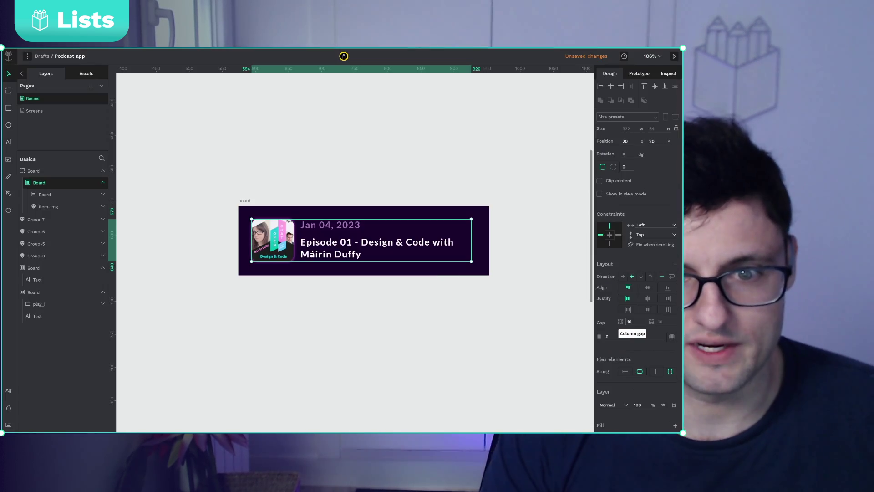
Step: Rename the flex board that holds the episode image and text as Item
{"action": "left_click", "coordinate": [529, 324]}
{"action": "left_click", "coordinate": [336, 251]}
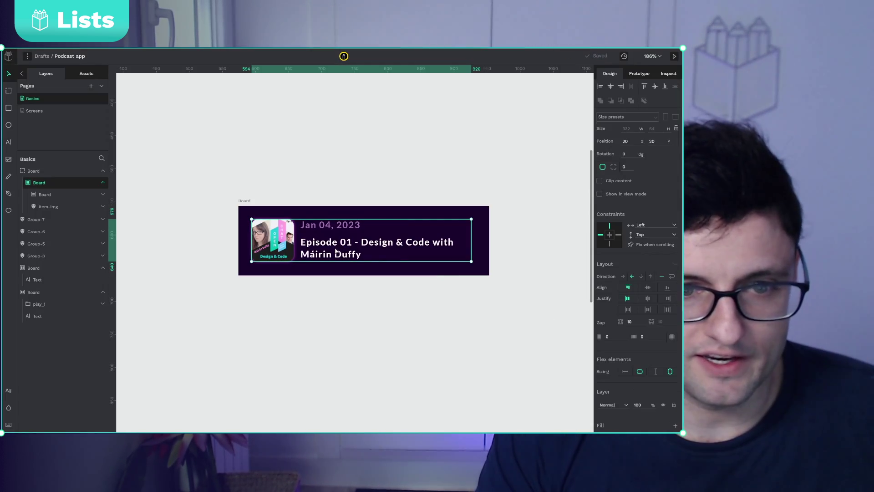
{"action": "double_click", "coordinate": [39, 182]}
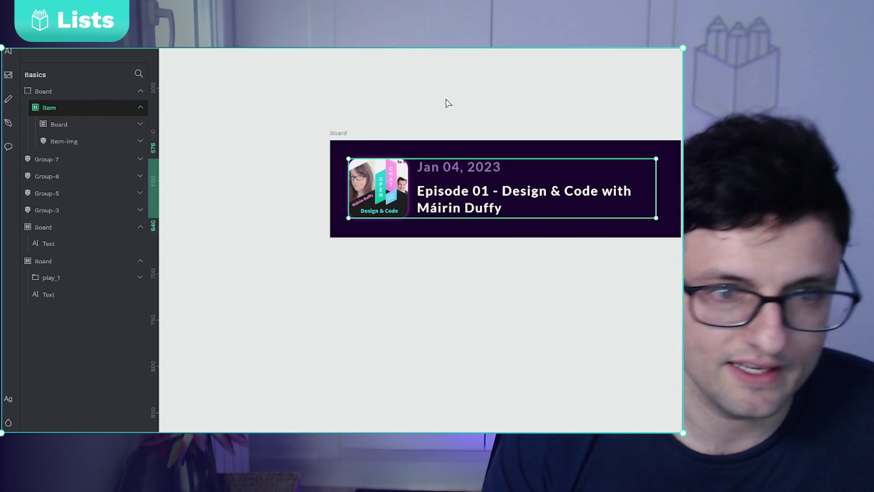
{"action": "left_click", "coordinate": [447, 101]}
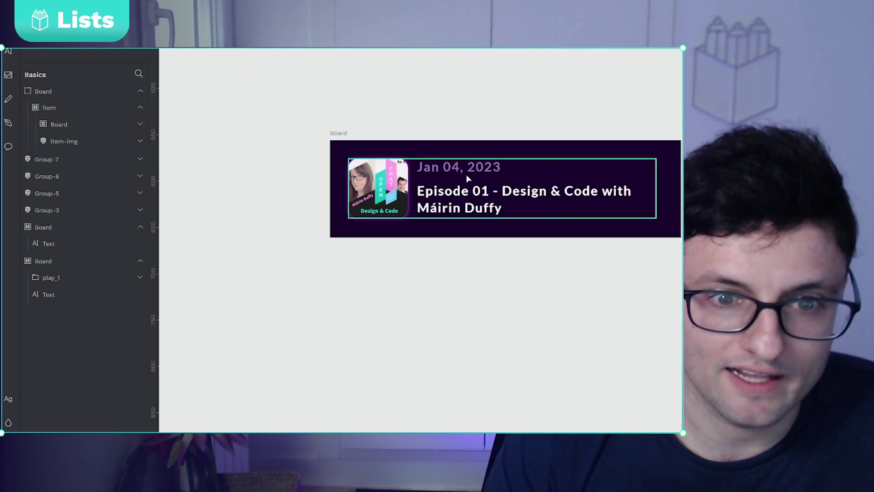
Step: Add a flex layout to the outer dark purple board, with column direction and fit-content width
{"action": "left_click", "coordinate": [356, 143]}
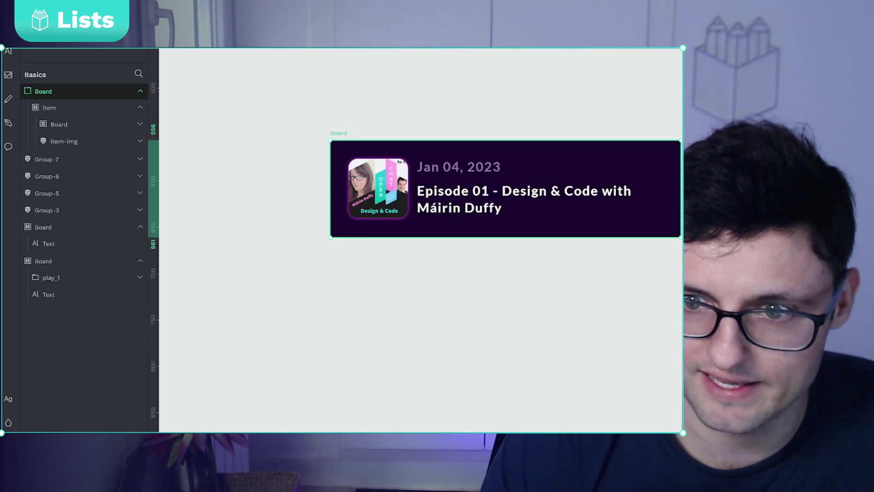
{"action": "left_click", "coordinate": [673, 106]}
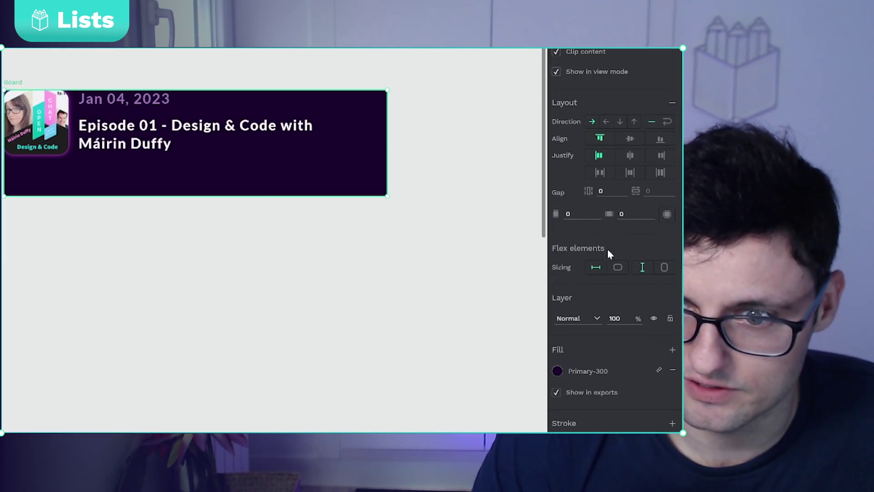
{"action": "left_click", "coordinate": [617, 268]}
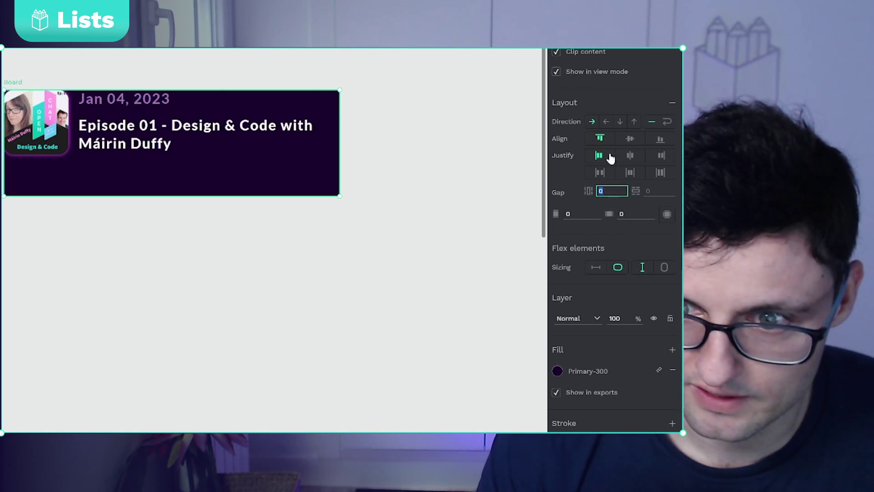
{"action": "left_click", "coordinate": [620, 122]}
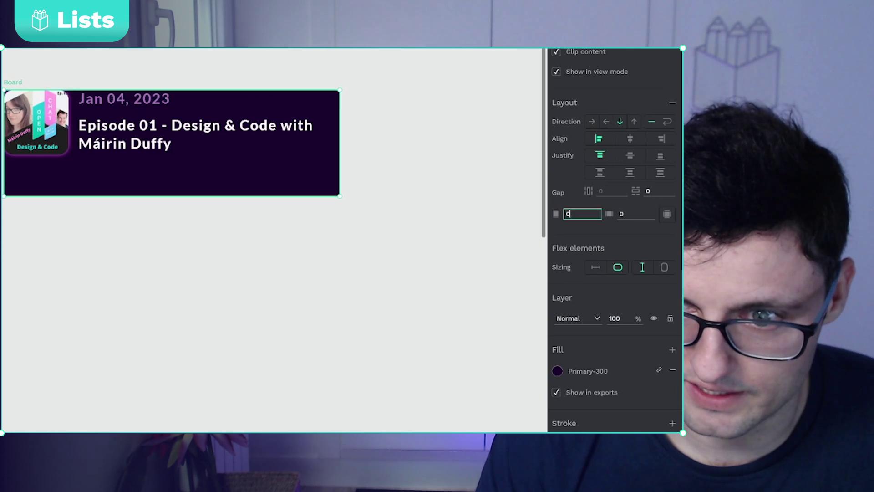
Step: Set both the vertical and horizontal padding of the outer dark purple board to 20
{"action": "double_click", "coordinate": [574, 214]}
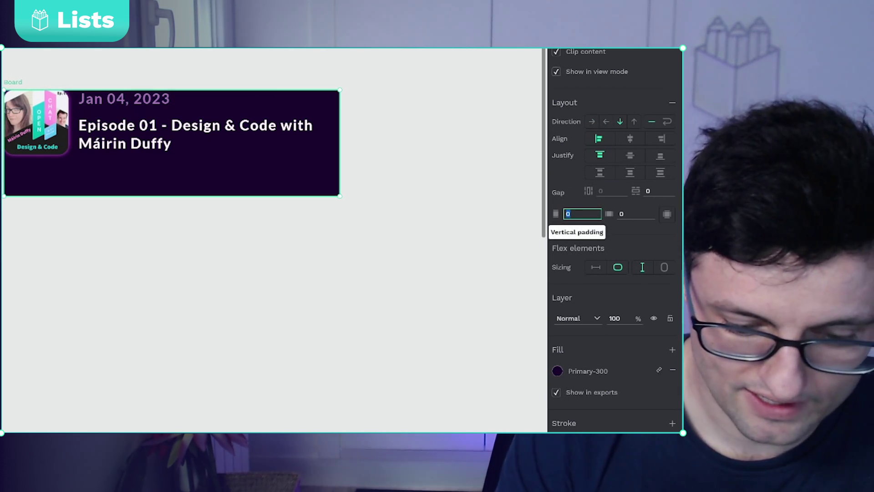
{"action": "type", "text": "20"}
{"action": "key", "text": "Tab"}
{"action": "type", "text": "10"}
{"action": "key", "text": "Return"}
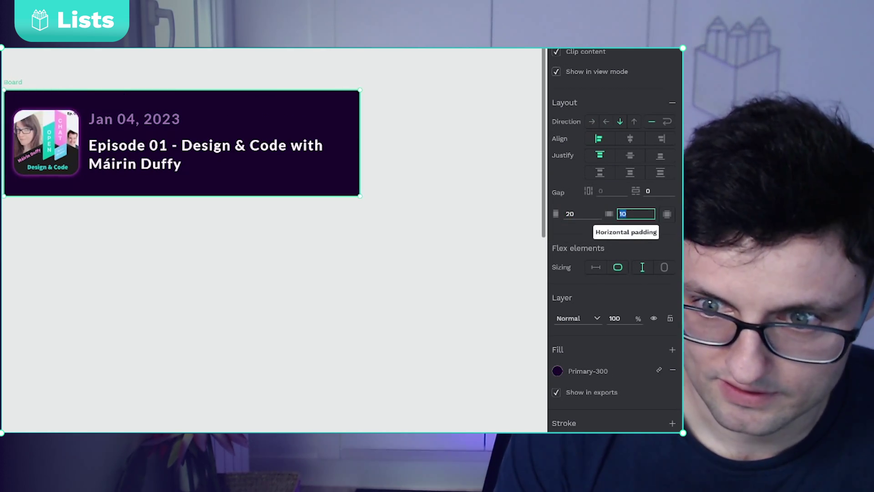
{"action": "type", "text": "0"}
{"action": "key", "text": "Return"}
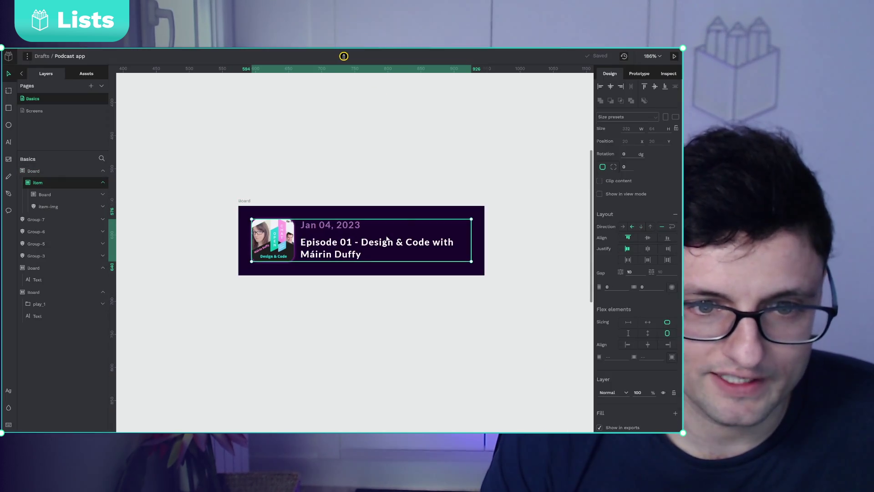
Step: Duplicate the episode item twice and set the outer board's height to fit content
{"action": "key", "text": "ctrl+d"}
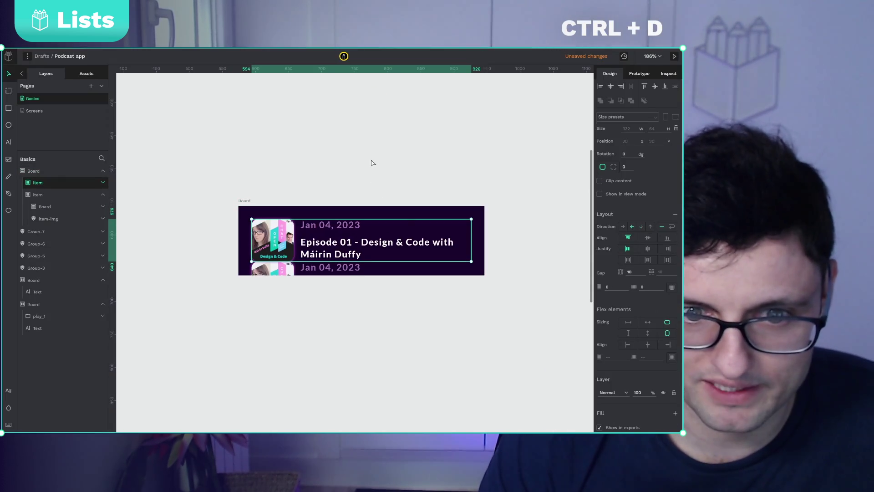
{"action": "left_click", "coordinate": [245, 201]}
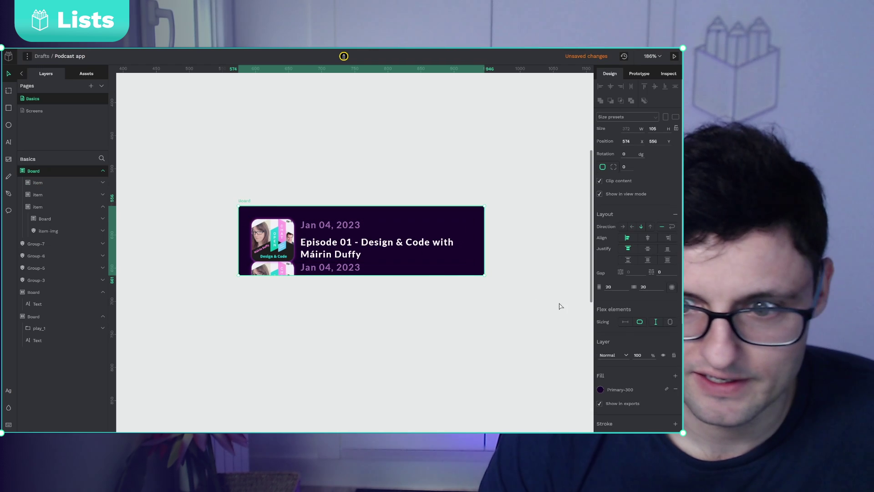
{"action": "left_click", "coordinate": [669, 322]}
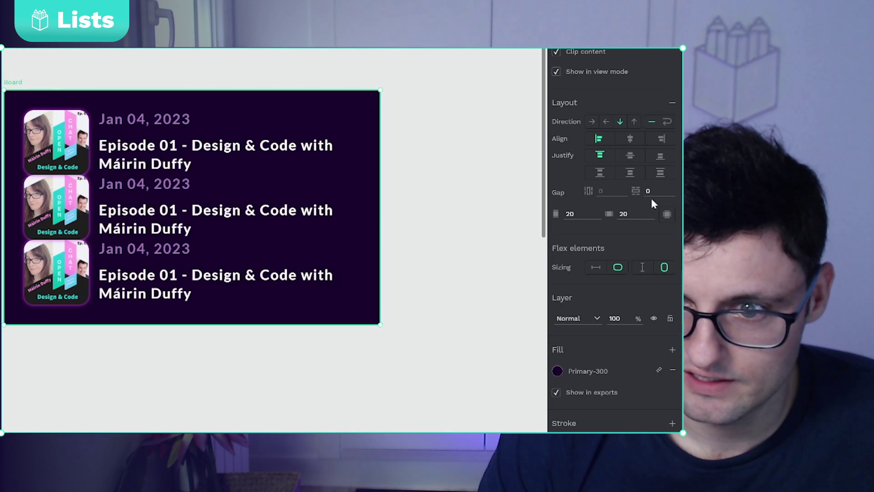
Step: Set the outer board's row gap to 10 to separate the three episode items
{"action": "left_click", "coordinate": [659, 272]}
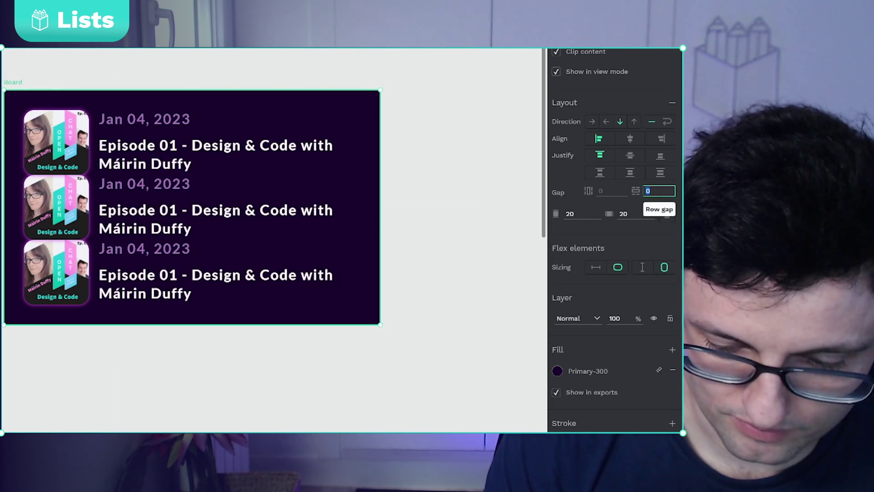
{"action": "type", "text": "10"}
{"action": "key", "text": "Return"}
Step: Duplicate the last episode item twice more to make a list of five episodes
{"action": "left_click", "coordinate": [187, 308]}
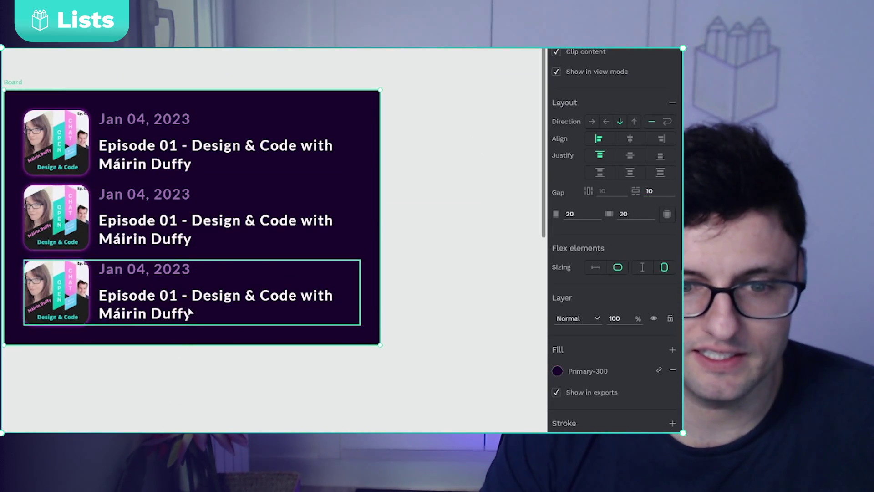
{"action": "scroll", "coordinate": [445, 222], "scroll_direction": "down", "scroll_amount": 4}
{"action": "key", "text": "ctrl+d"}
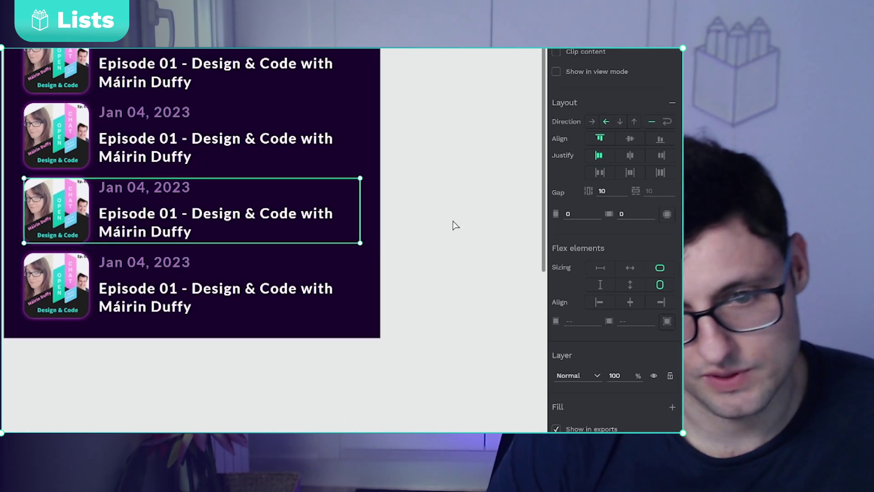
{"action": "key", "text": "ctrl+d"}
{"action": "left_click", "coordinate": [453, 226]}
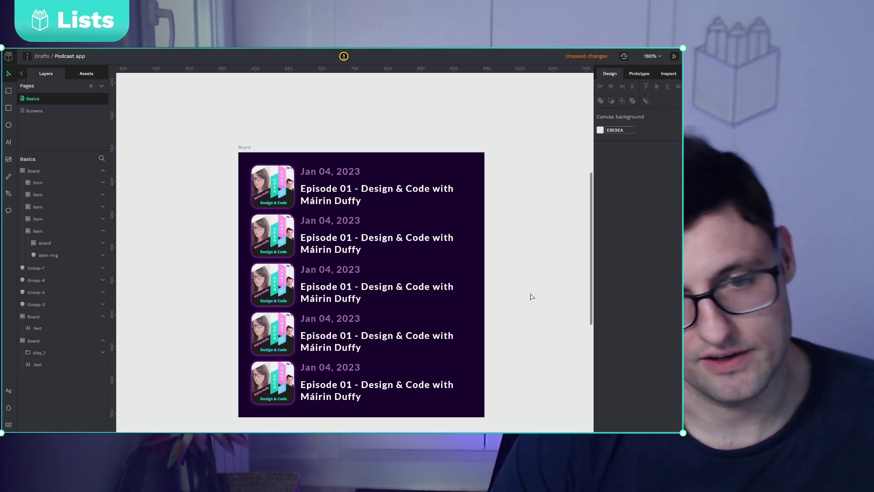
Step: Increase the row gap of the five-episode list board to 30
{"action": "left_click", "coordinate": [253, 151]}
{"action": "scroll", "coordinate": [254, 151], "scroll_direction": "down", "scroll_amount": 2}
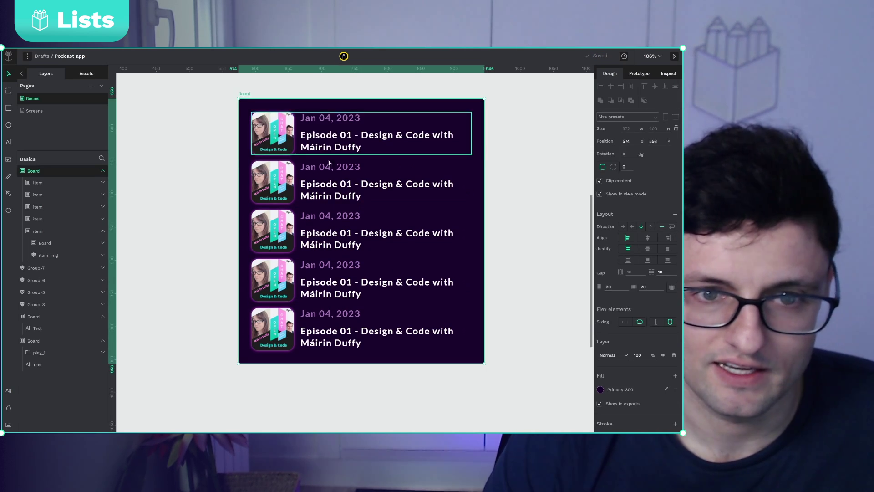
{"action": "left_click", "coordinate": [664, 272]}
{"action": "type", "text": "30"}
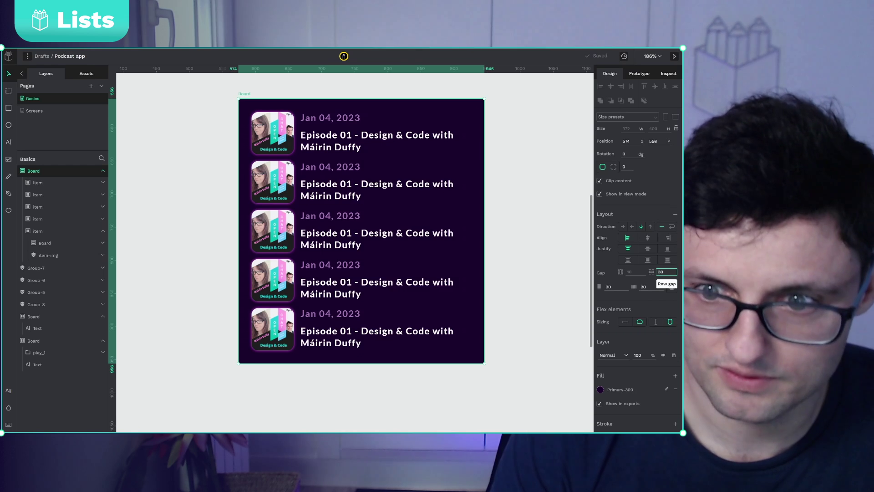
{"action": "key", "text": "Return"}
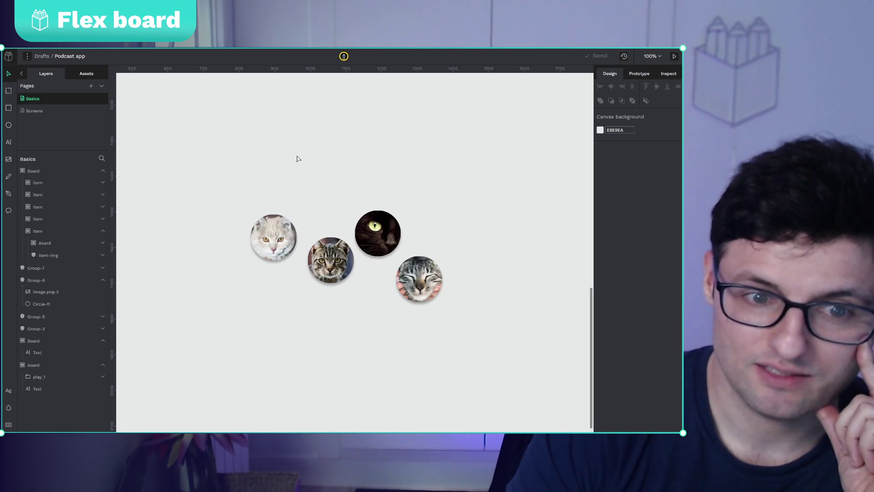
Step: Select the four round cat pictures and add a flex layout around them
{"action": "left_click_drag", "start_coordinate": [237, 170], "coordinate": [531, 329]}
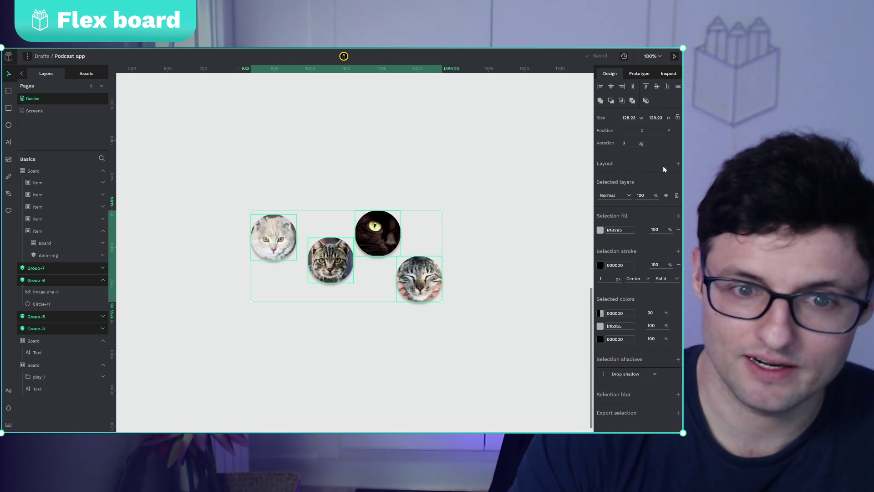
{"action": "right_click", "coordinate": [379, 235]}
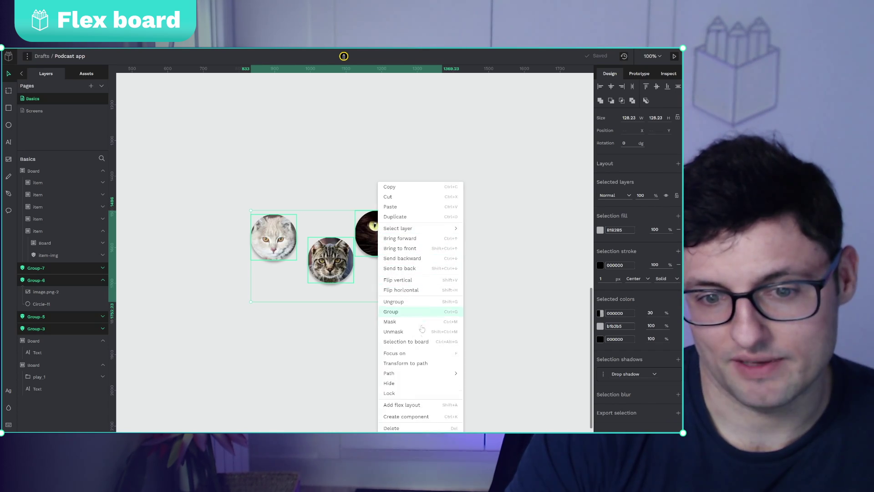
{"action": "left_click", "coordinate": [442, 408]}
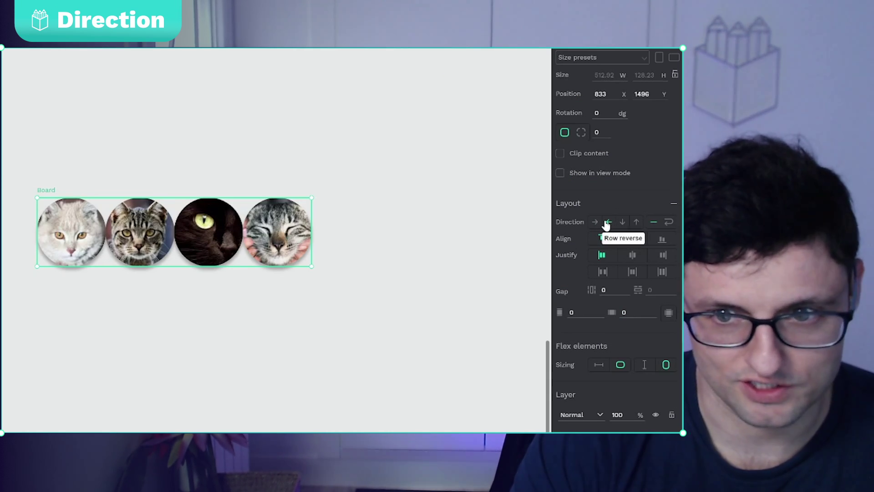
Step: Try the row and row reverse directions on the cat pictures board and set its direction to column
{"action": "left_click", "coordinate": [596, 223]}
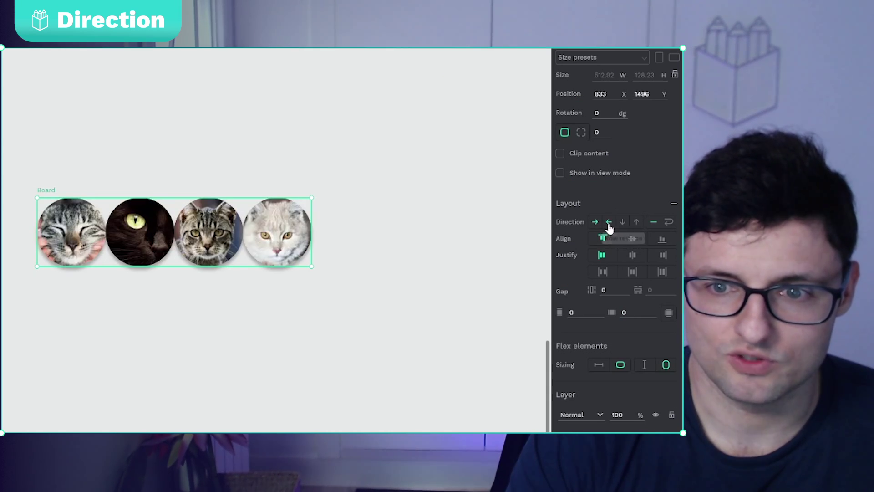
{"action": "left_click", "coordinate": [609, 223]}
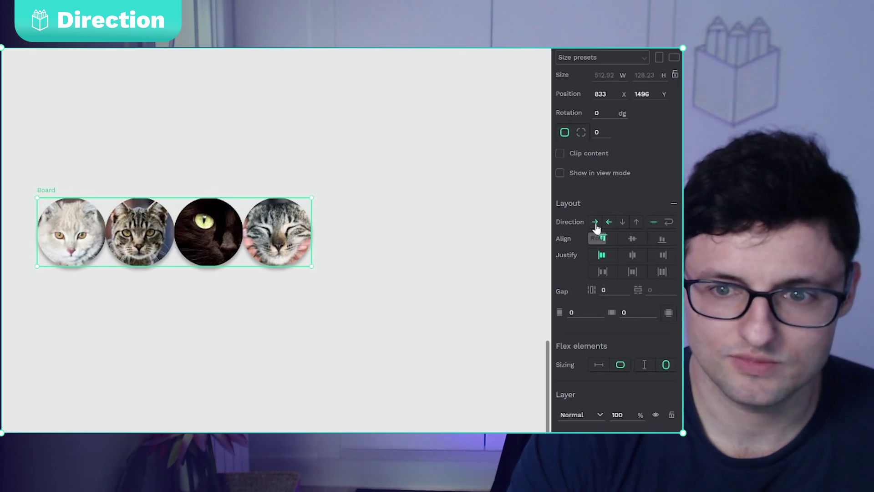
{"action": "left_click", "coordinate": [609, 223]}
{"action": "left_click", "coordinate": [622, 224]}
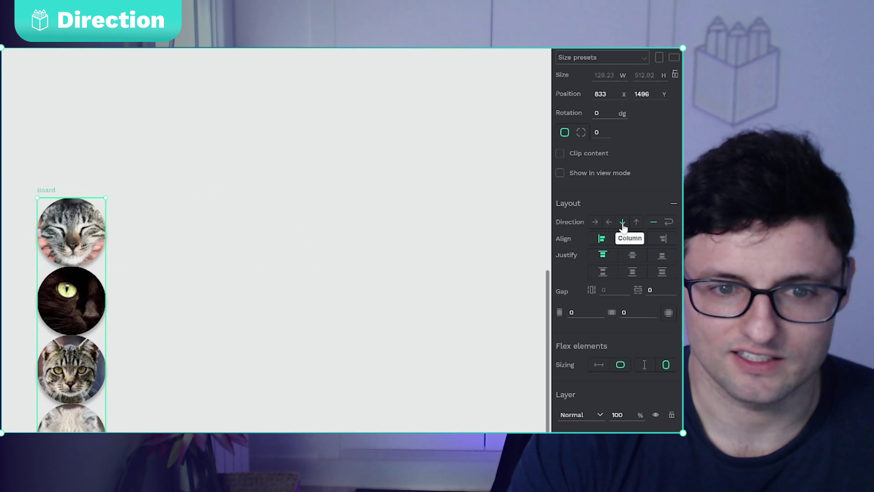
Step: Try the column reverse direction, set the cat pictures board to row reverse and enlarge it to about 700 by 308
{"action": "left_click", "coordinate": [635, 224]}
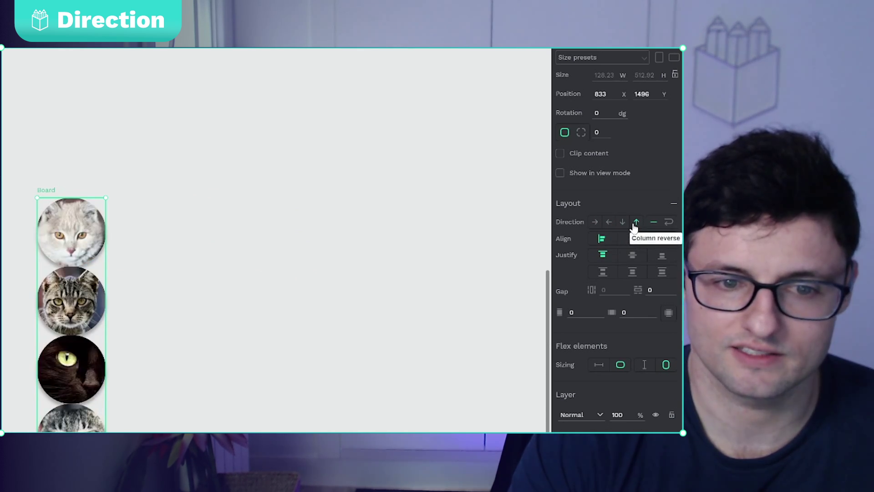
{"action": "left_click", "coordinate": [609, 223]}
{"action": "left_click_drag", "start_coordinate": [313, 266], "coordinate": [412, 363]}
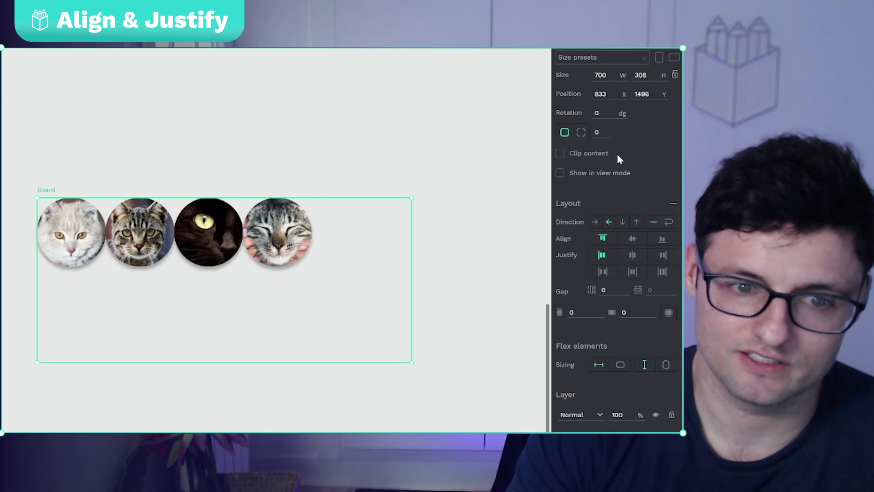
Step: Centre the cat pictures with both align and justify, and widen the board to about 714
{"action": "left_click", "coordinate": [633, 237]}
{"action": "left_click", "coordinate": [636, 257]}
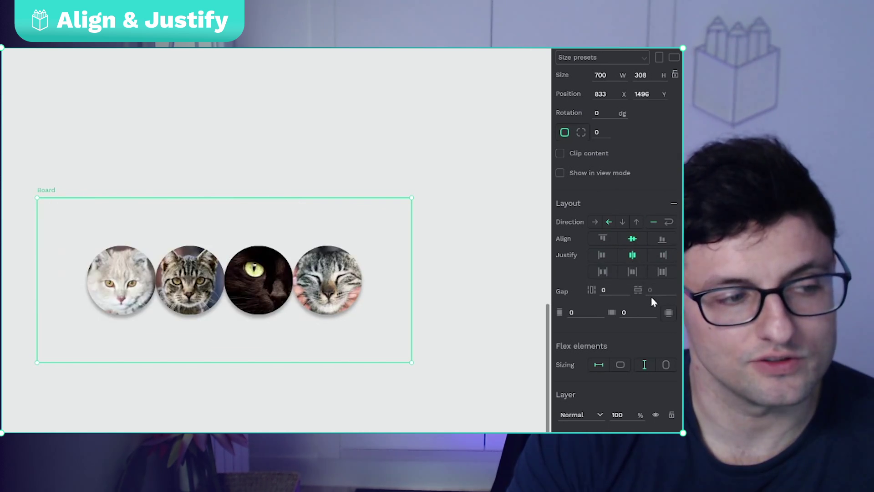
{"action": "mouse_move", "coordinate": [411, 363]}
{"action": "left_mouse_down"}
{"action": "mouse_move", "coordinate": [468, 380]}
{"action": "mouse_move", "coordinate": [511, 408]}
{"action": "mouse_move", "coordinate": [457, 406]}
{"action": "mouse_move", "coordinate": [389, 362]}
{"action": "mouse_move", "coordinate": [349, 306]}
{"action": "mouse_move", "coordinate": [427, 316]}
{"action": "mouse_move", "coordinate": [446, 343]}
{"action": "mouse_move", "coordinate": [431, 366]}
{"action": "mouse_move", "coordinate": [419, 372]}
{"action": "mouse_move", "coordinate": [410, 356]}
{"action": "mouse_move", "coordinate": [417, 363]}
{"action": "left_mouse_up"}
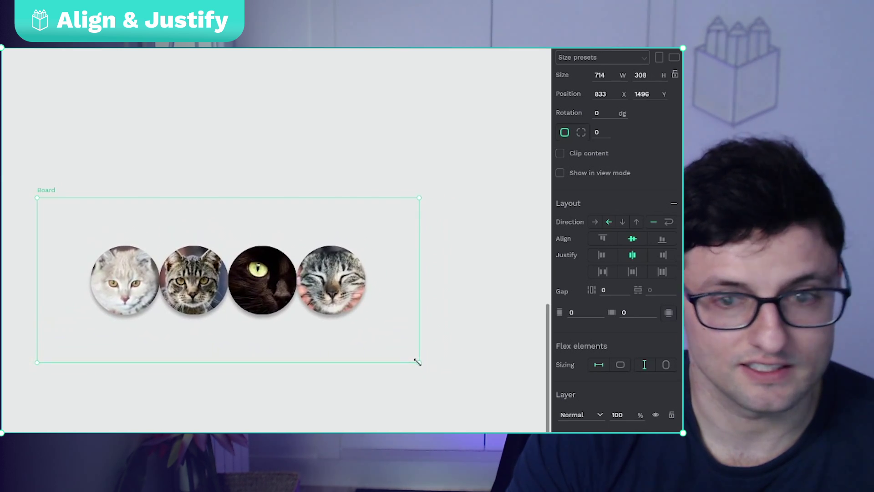
Step: Try end justification and end alignment on the cat pictures, and return both settings to center
{"action": "left_click", "coordinate": [663, 256]}
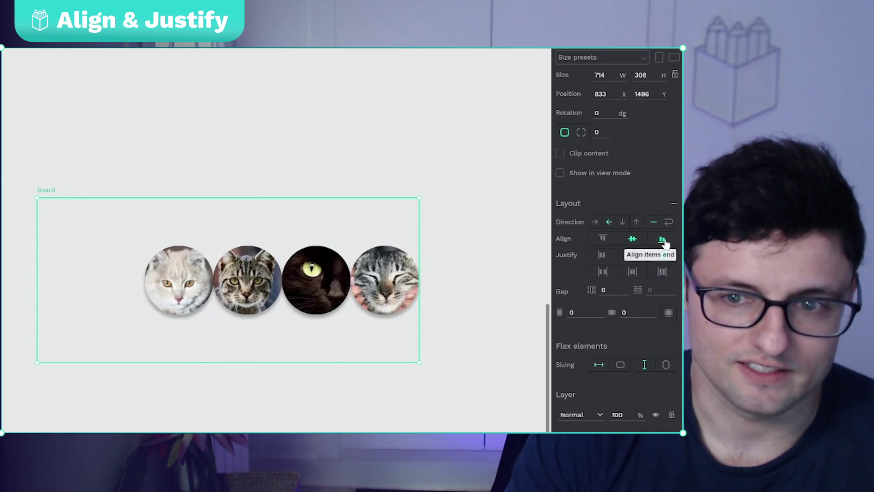
{"action": "left_click", "coordinate": [663, 239]}
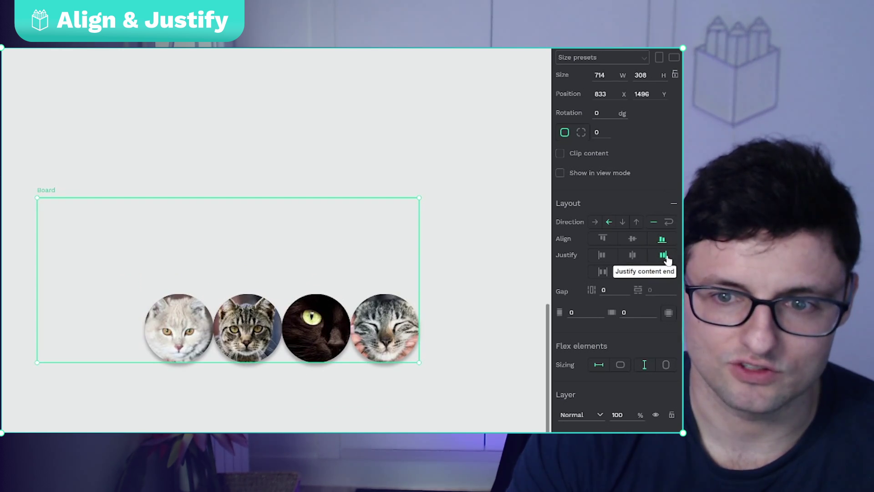
{"action": "left_click", "coordinate": [632, 255]}
{"action": "left_click", "coordinate": [632, 239]}
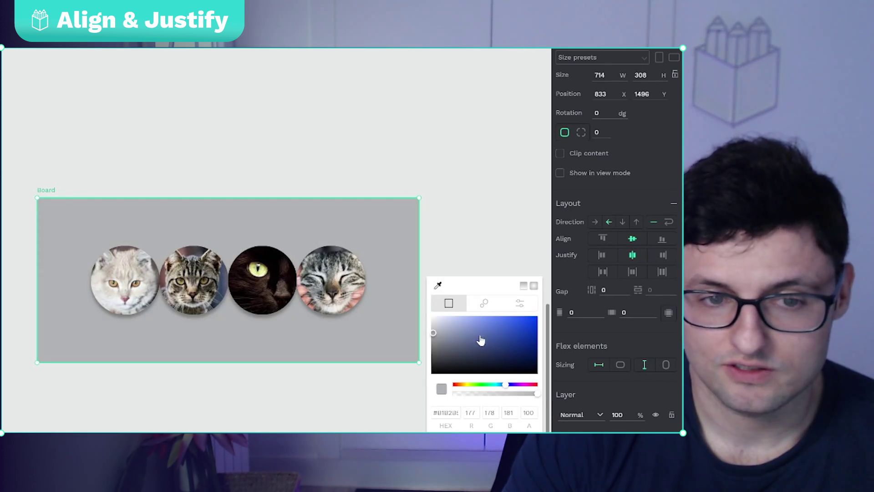
Step: Move the board to about X 816, Y 1490, justify its pictures with space between and widen it to about 737
{"action": "left_click_drag", "start_coordinate": [44, 192], "coordinate": [35, 190]}
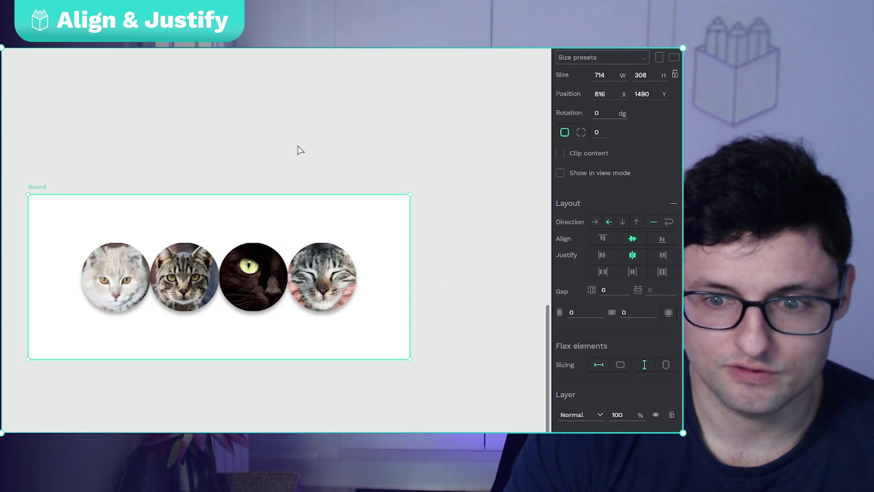
{"action": "left_click", "coordinate": [613, 271]}
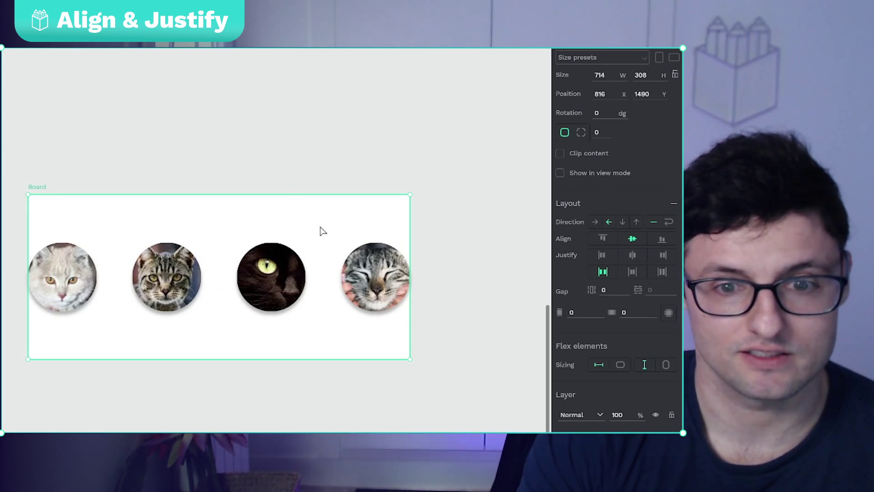
{"action": "mouse_move", "coordinate": [410, 304]}
{"action": "left_mouse_down"}
{"action": "mouse_move", "coordinate": [521, 302]}
{"action": "mouse_move", "coordinate": [347, 307]}
{"action": "mouse_move", "coordinate": [459, 313]}
{"action": "mouse_move", "coordinate": [423, 314]}
{"action": "left_mouse_up"}
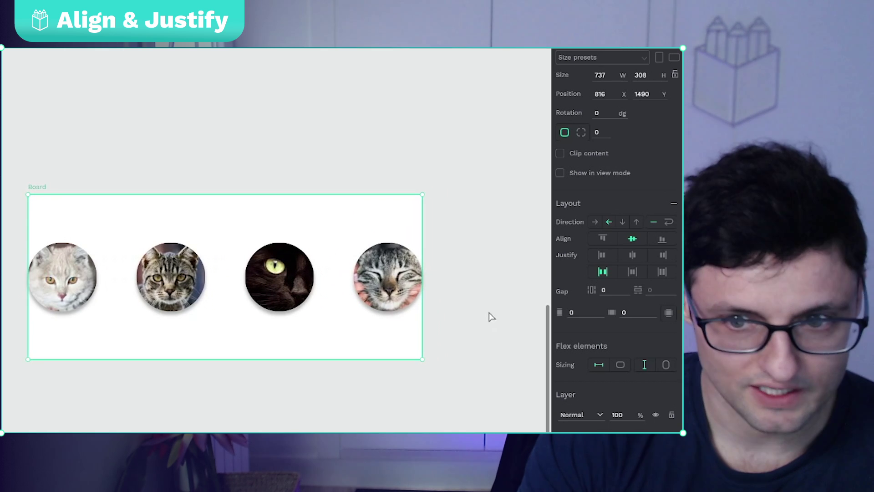
Step: Try space around and space evenly justification on the cat pictures while widening the board to about 779
{"action": "left_click", "coordinate": [634, 273]}
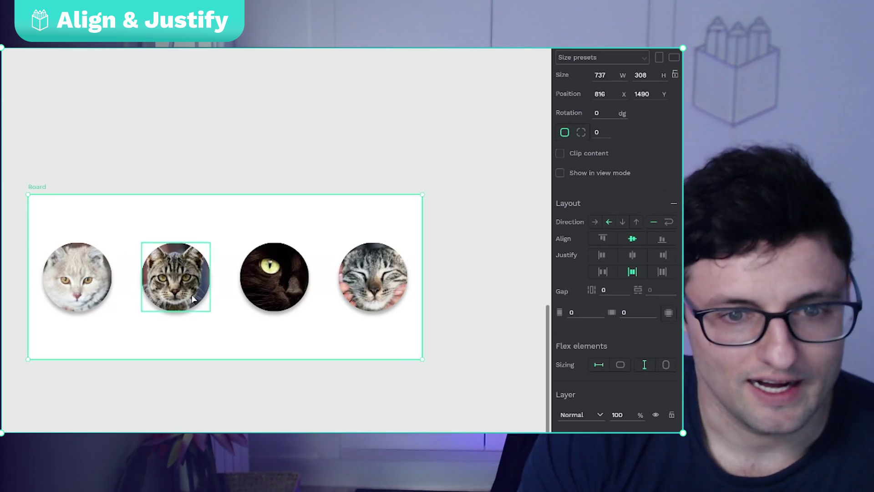
{"action": "mouse_move", "coordinate": [421, 293]}
{"action": "left_mouse_down"}
{"action": "mouse_move", "coordinate": [512, 292]}
{"action": "mouse_move", "coordinate": [324, 302]}
{"action": "mouse_move", "coordinate": [430, 299]}
{"action": "left_mouse_up"}
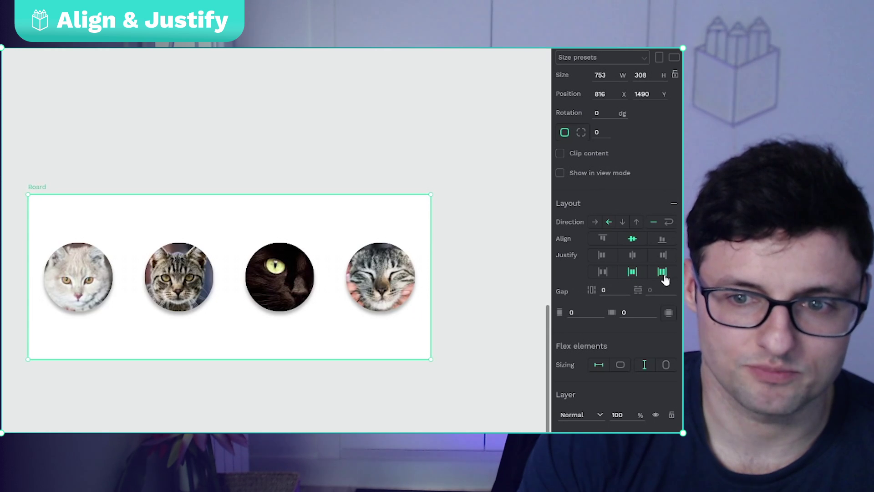
{"action": "left_click", "coordinate": [662, 273]}
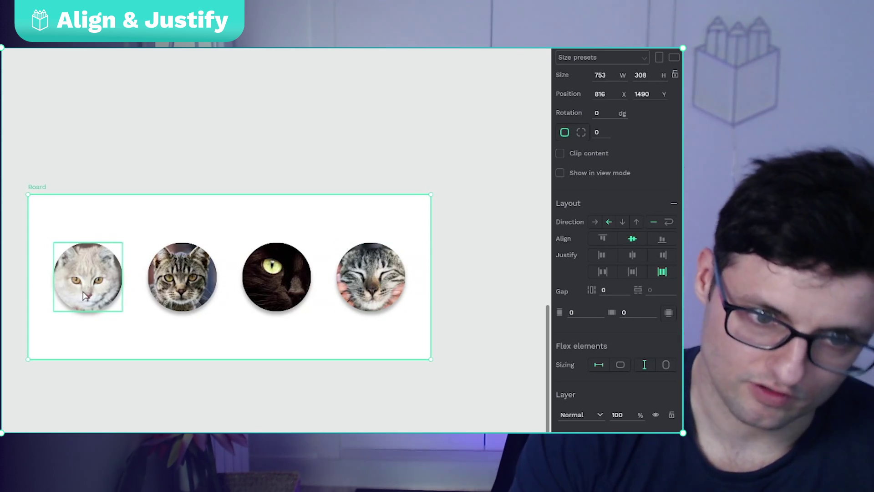
{"action": "mouse_move", "coordinate": [431, 276]}
{"action": "left_mouse_down"}
{"action": "mouse_move", "coordinate": [511, 277]}
{"action": "mouse_move", "coordinate": [442, 282]}
{"action": "left_mouse_up"}
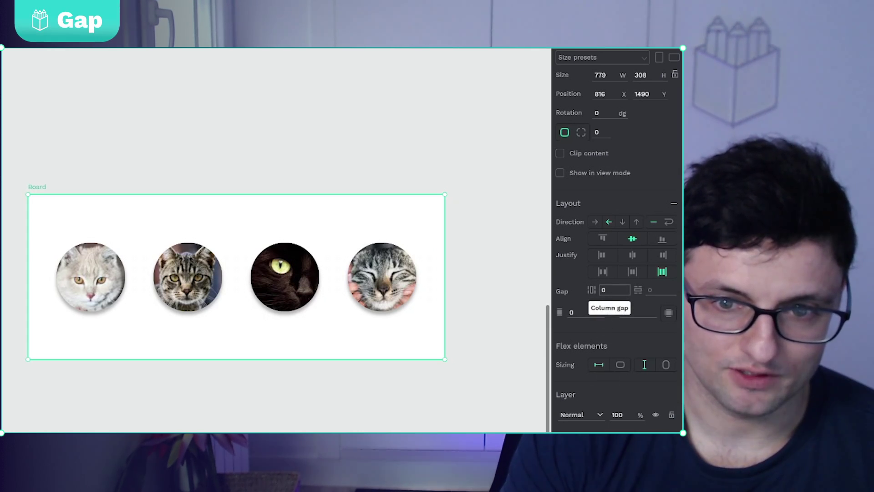
Step: Justify the cat pictures to the center and set the column gap to 20
{"action": "left_click", "coordinate": [633, 258]}
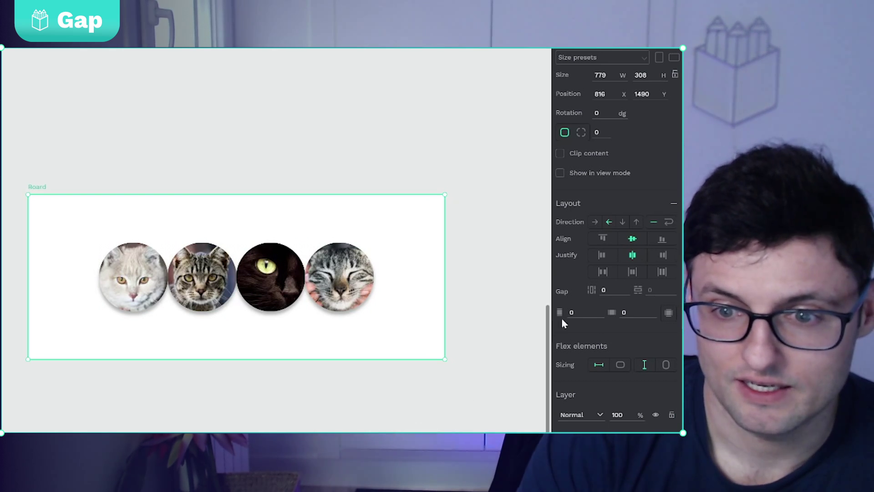
{"action": "left_click", "coordinate": [624, 289]}
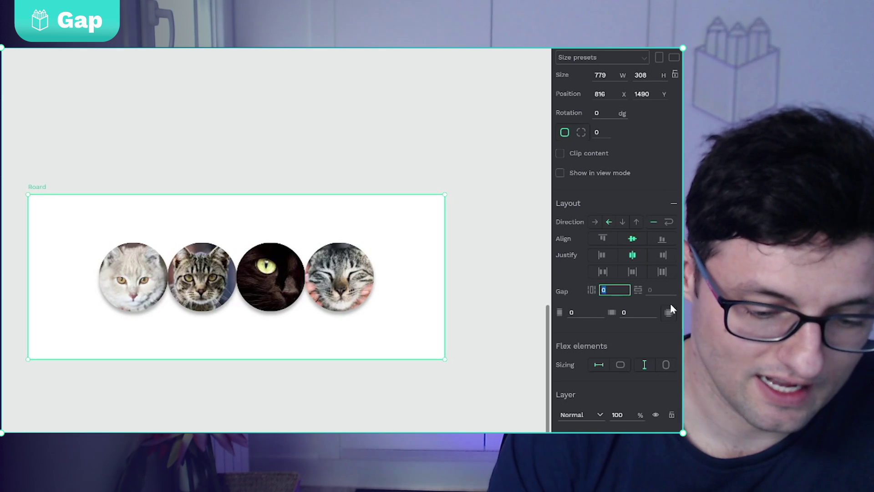
{"action": "type", "text": "20"}
{"action": "key", "text": "Return"}
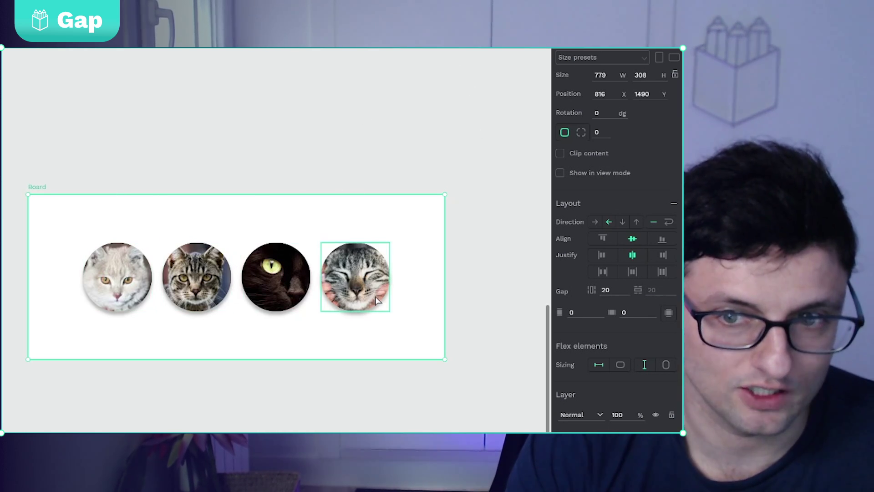
Step: Set the board's direction to column, resize it to about 516 by 704 and move it to about X 854, Y 1153
{"action": "left_click", "coordinate": [622, 223]}
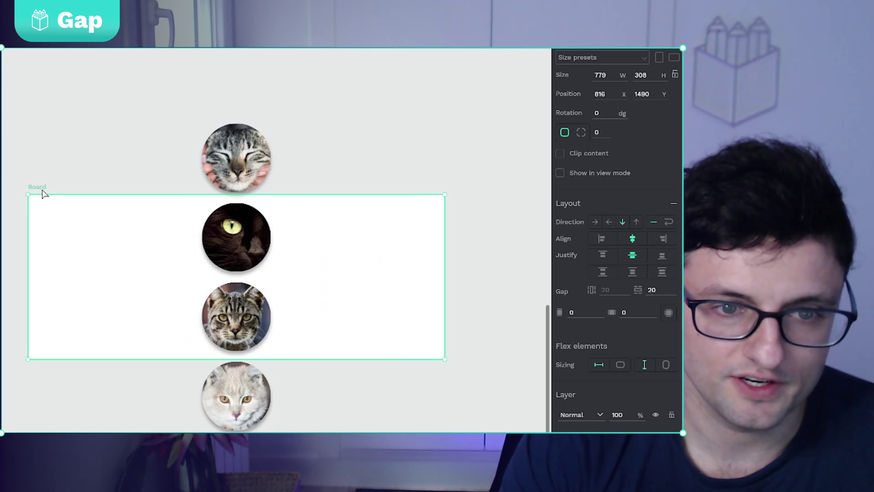
{"action": "left_click", "coordinate": [620, 365]}
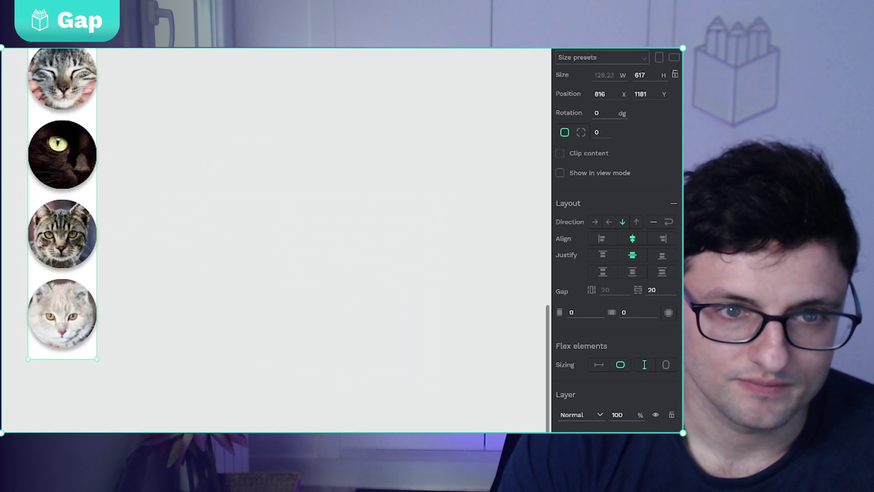
{"action": "left_click_drag", "start_coordinate": [95, 181], "coordinate": [303, 192]}
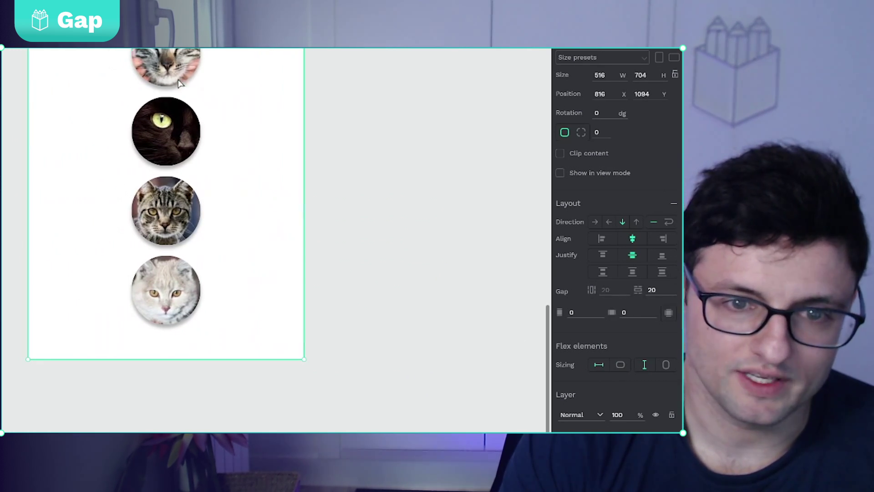
{"action": "left_click_drag", "start_coordinate": [282, 224], "coordinate": [282, 277]}
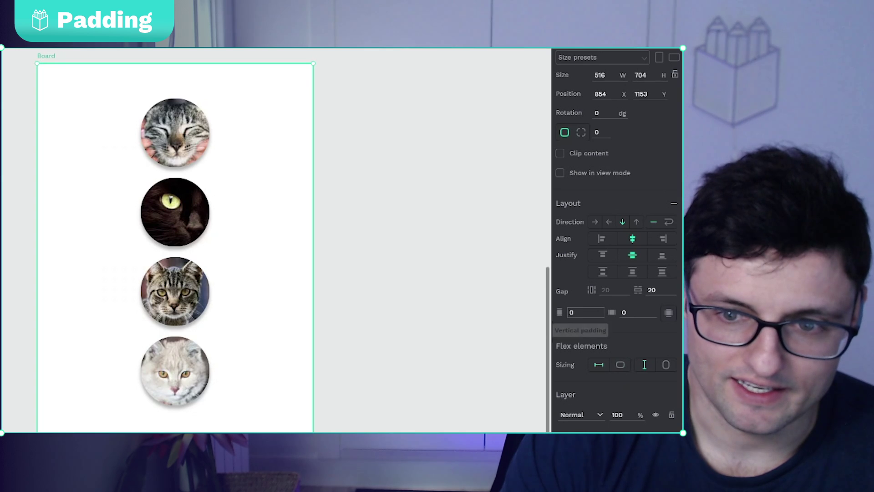
Step: Set the board's width and height to fit content, and give it vertical and horizontal padding of 20
{"action": "left_click", "coordinate": [620, 364]}
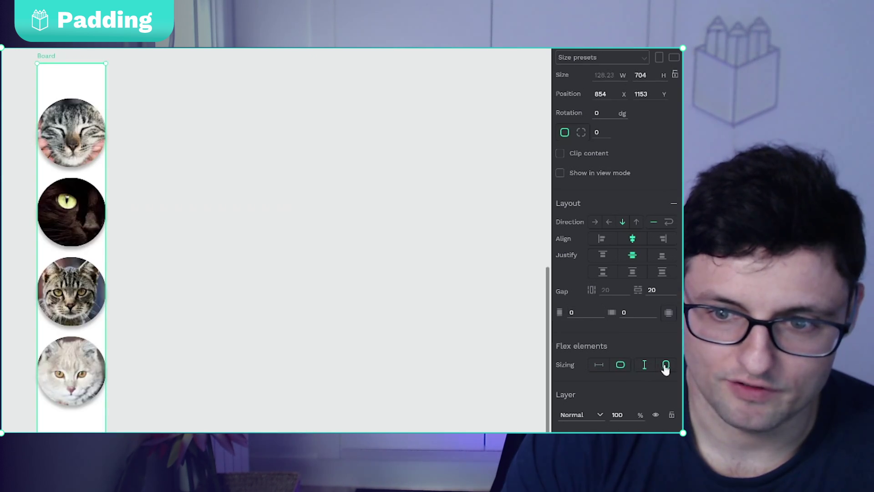
{"action": "left_click", "coordinate": [665, 364]}
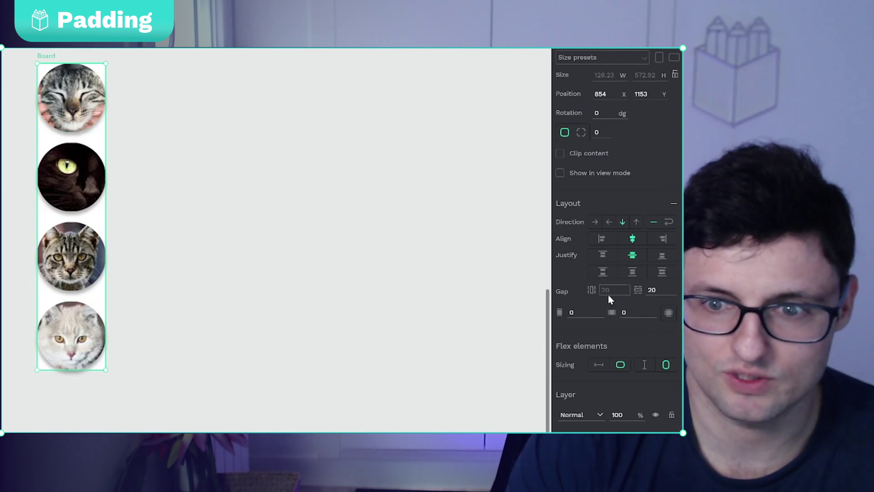
{"action": "left_click", "coordinate": [586, 312]}
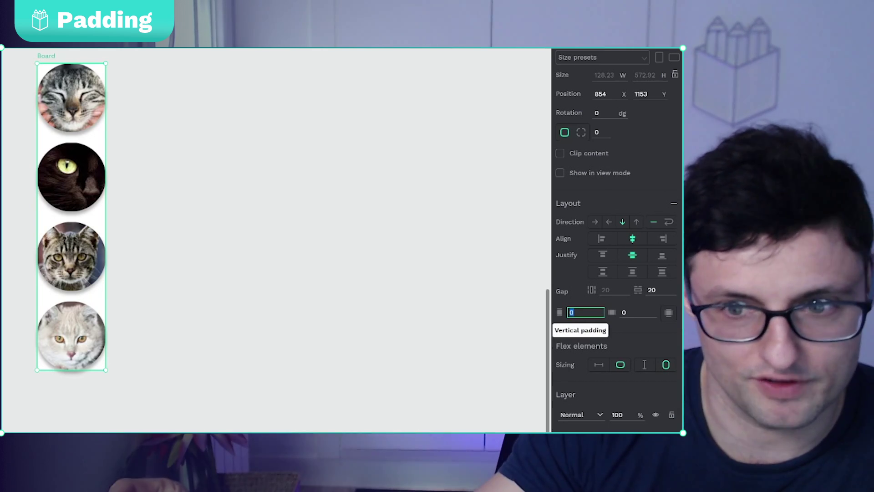
{"action": "type", "text": "20"}
{"action": "key", "text": "Tab"}
{"action": "type", "text": "20"}
{"action": "key", "text": "Tab"}
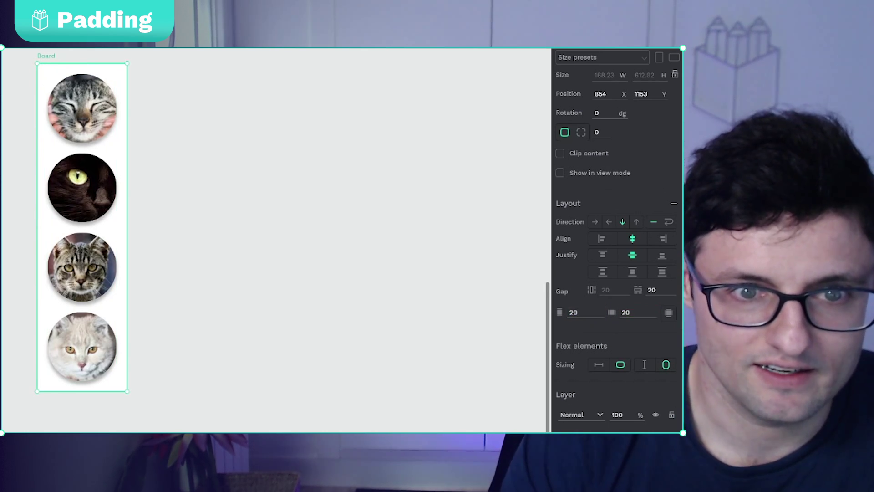
{"action": "left_click", "coordinate": [281, 172]}
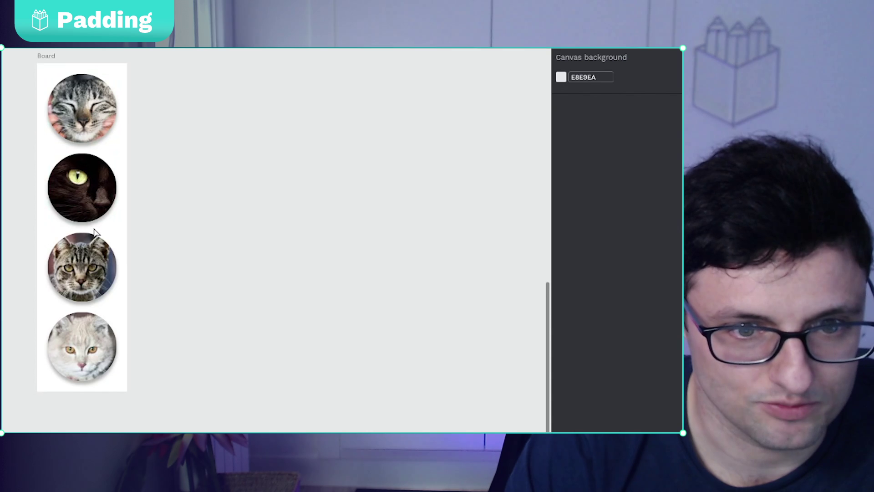
Step: Duplicate the white cat picture inside the column board to make a fifth picture
{"action": "left_click", "coordinate": [45, 55]}
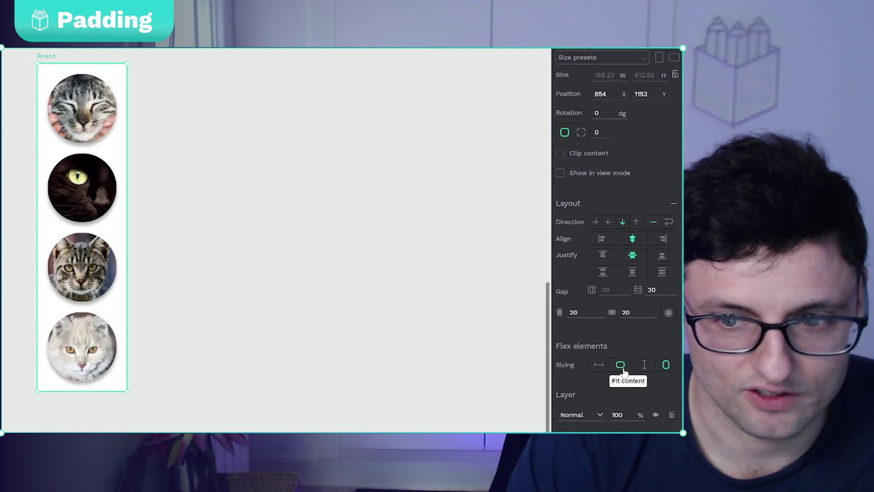
{"action": "left_click", "coordinate": [82, 342]}
{"action": "key", "text": "ctrl+c"}
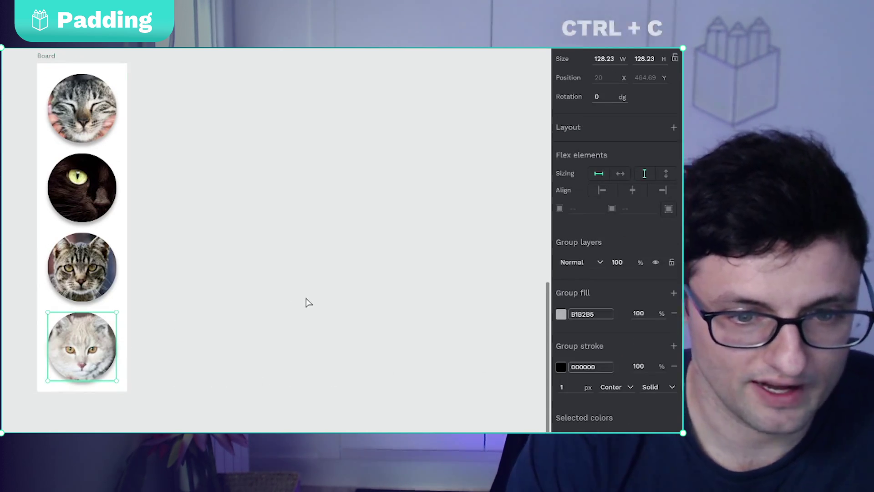
{"action": "key", "text": "ctrl+v"}
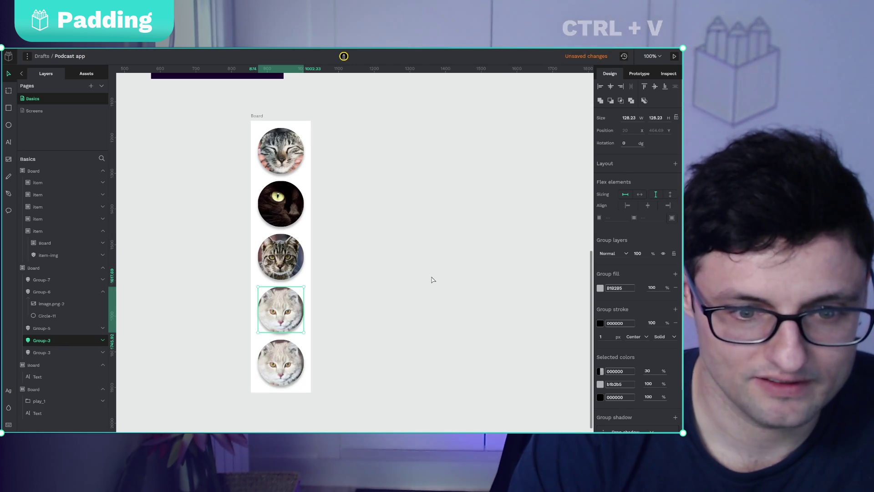
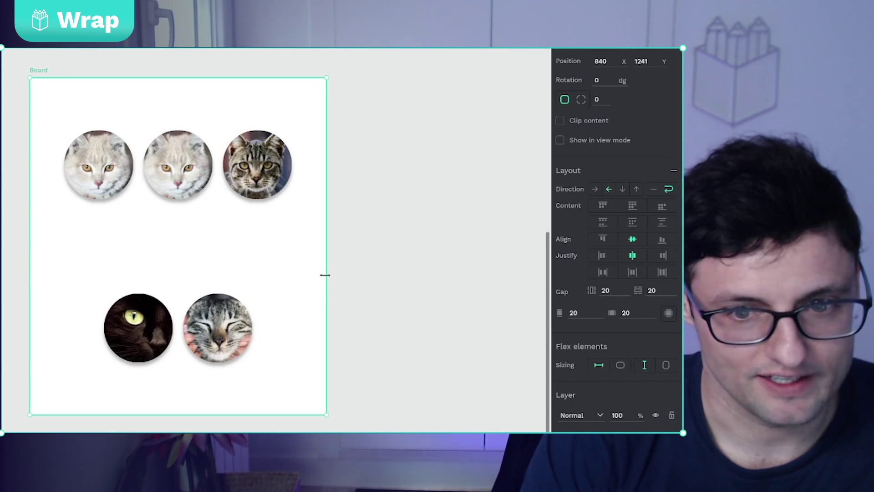
Step: Test the wrapping of the pictures by widening the board to about 687 and narrowing it back
{"action": "left_click_drag", "start_coordinate": [325, 274], "coordinate": [397, 273]}
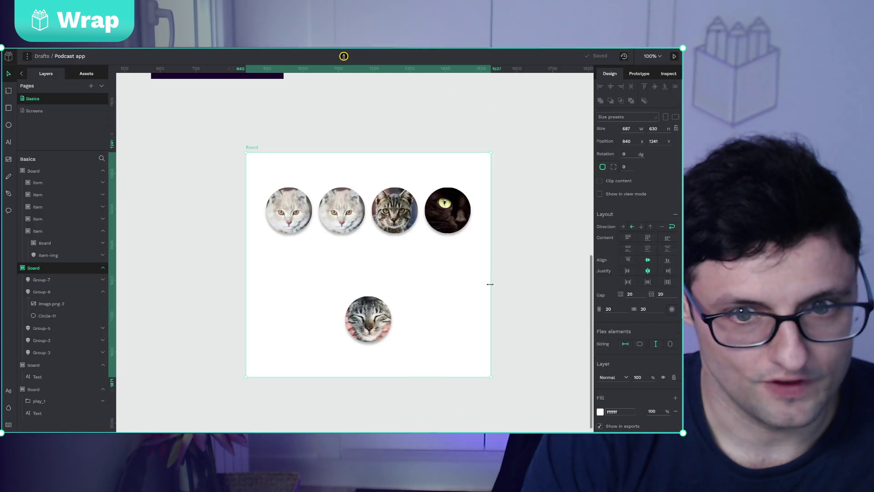
{"action": "left_click_drag", "start_coordinate": [490, 284], "coordinate": [442, 291]}
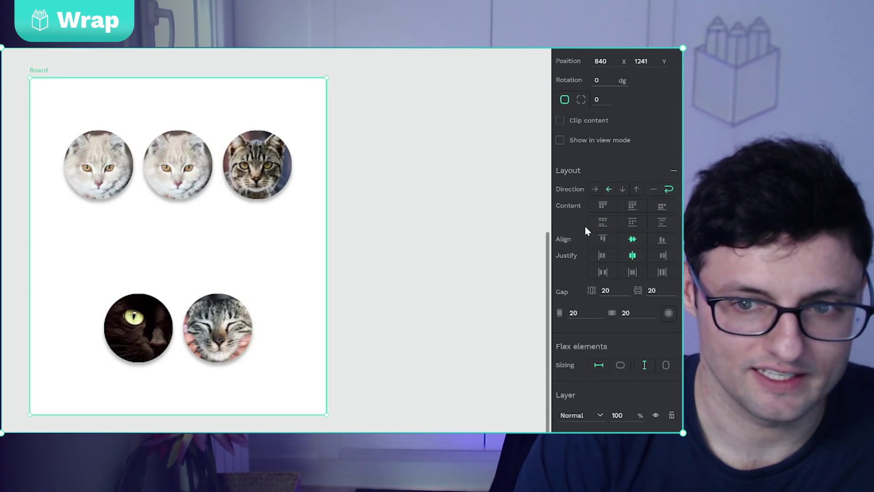
Step: Try start and center content alignment on the wrapped cat pictures and set it to end
{"action": "left_click", "coordinate": [602, 206]}
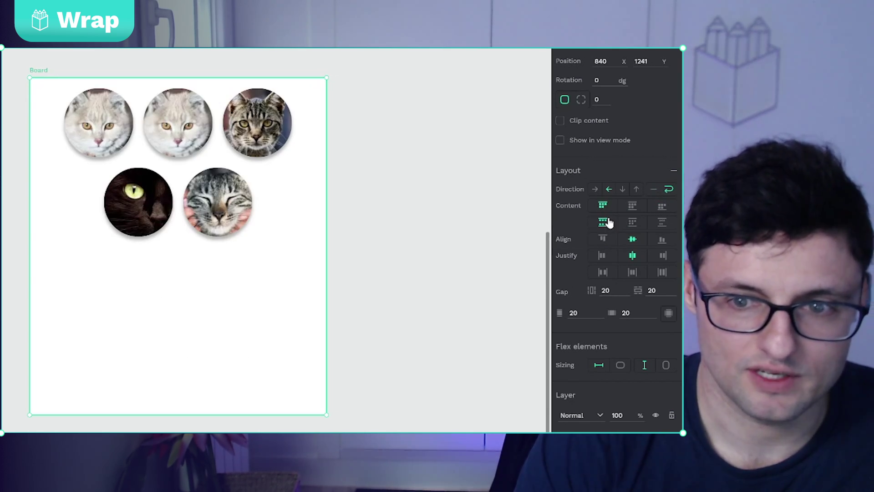
{"action": "left_click", "coordinate": [633, 208]}
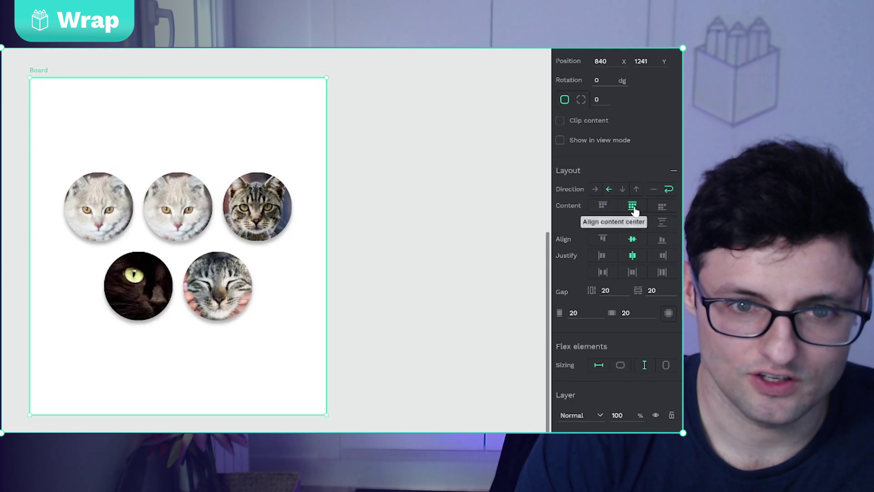
{"action": "left_click", "coordinate": [661, 210]}
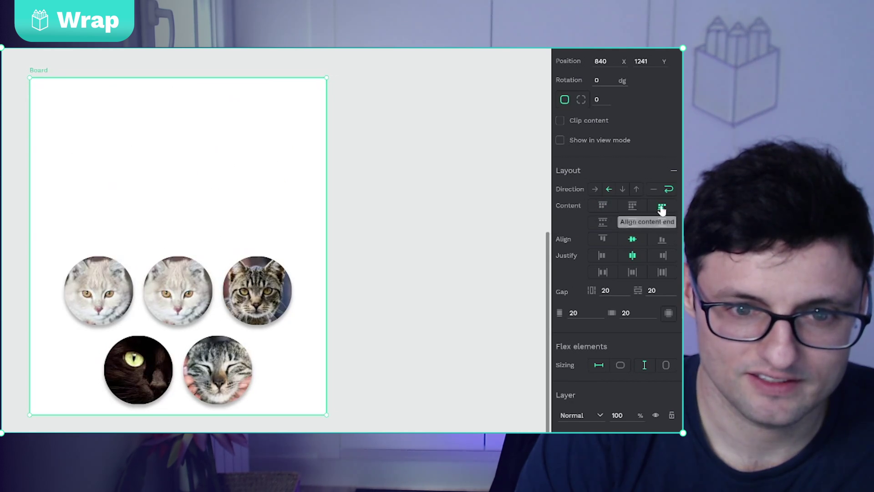
Step: Try space-between and space-around content distribution on the wrapped cat pictures, then set both content alignment and justify to start
{"action": "left_click", "coordinate": [603, 222]}
{"action": "left_click", "coordinate": [632, 223]}
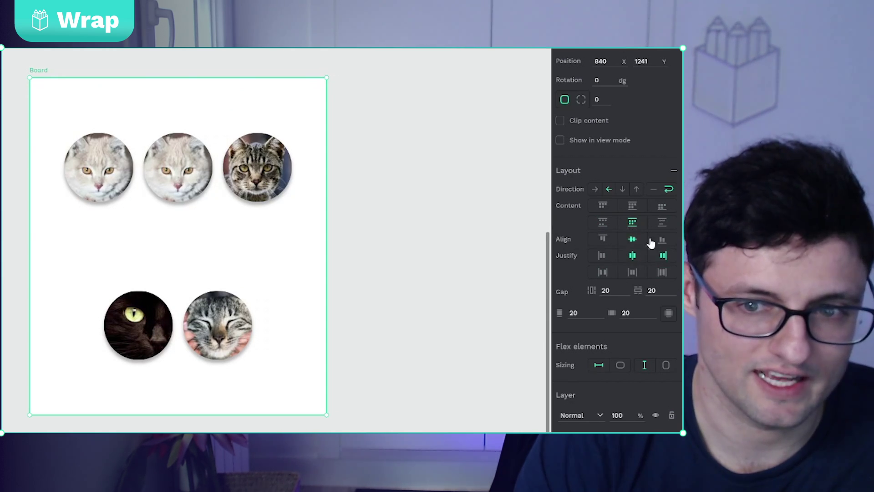
{"action": "left_click", "coordinate": [604, 206]}
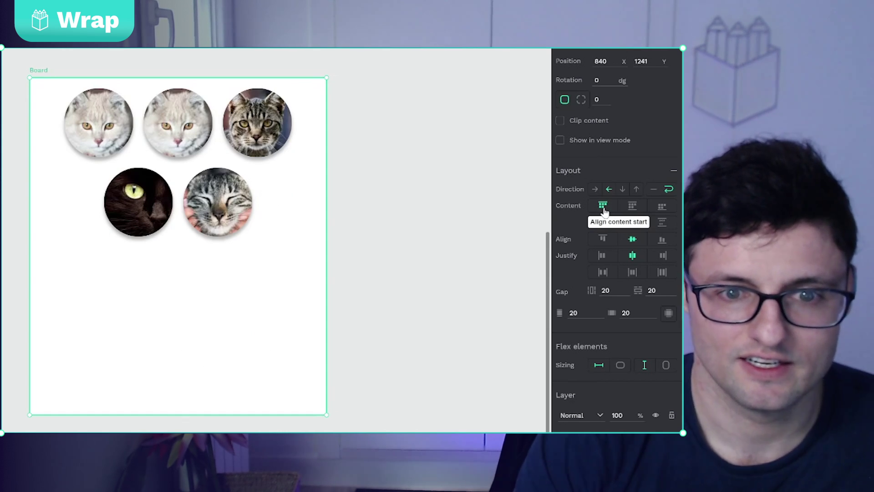
{"action": "left_click", "coordinate": [607, 257]}
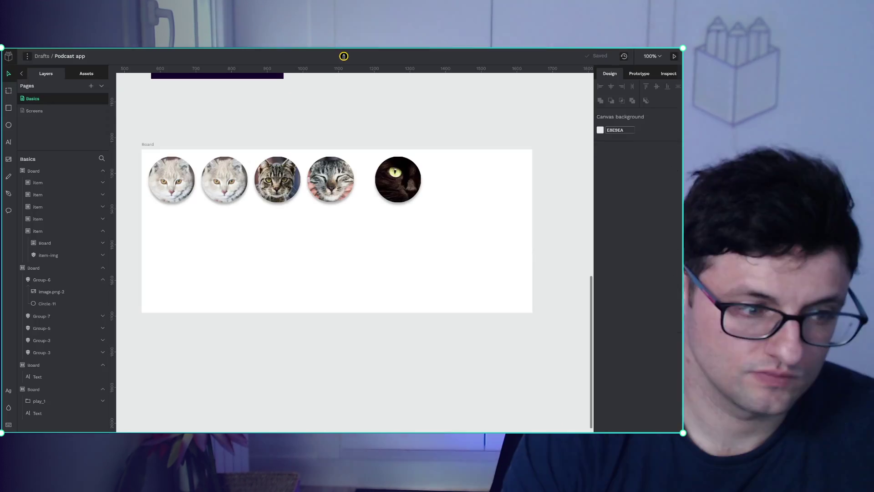
Step: Set the left margin of the black cat picture to 60
{"action": "left_click", "coordinate": [403, 175]}
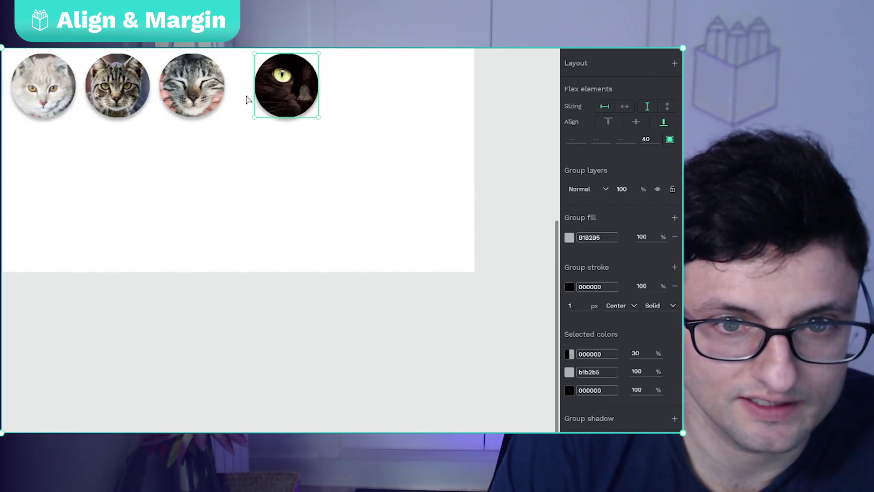
{"action": "left_click", "coordinate": [280, 202]}
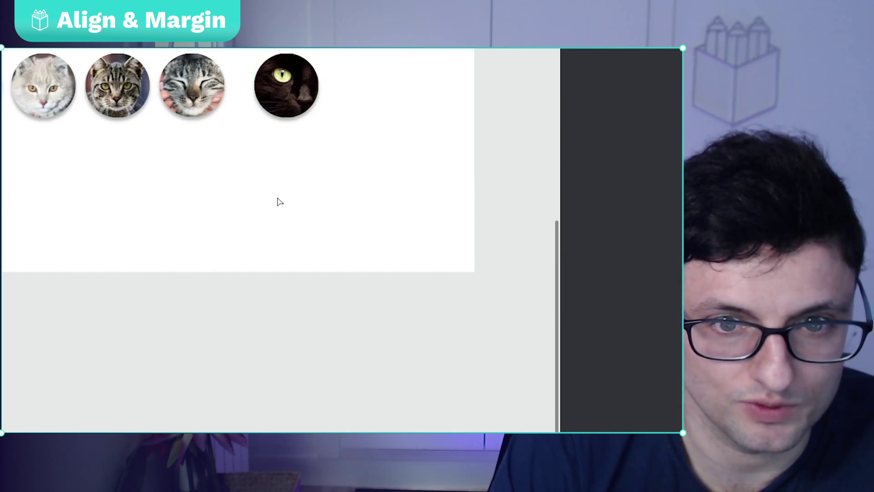
{"action": "left_click", "coordinate": [287, 84]}
{"action": "left_click", "coordinate": [649, 138]}
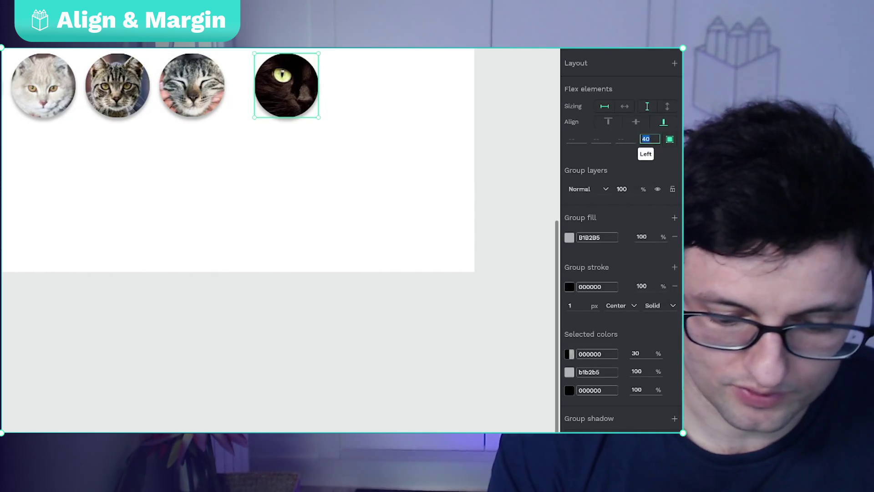
{"action": "type", "text": "60"}
{"action": "key", "text": "Return"}
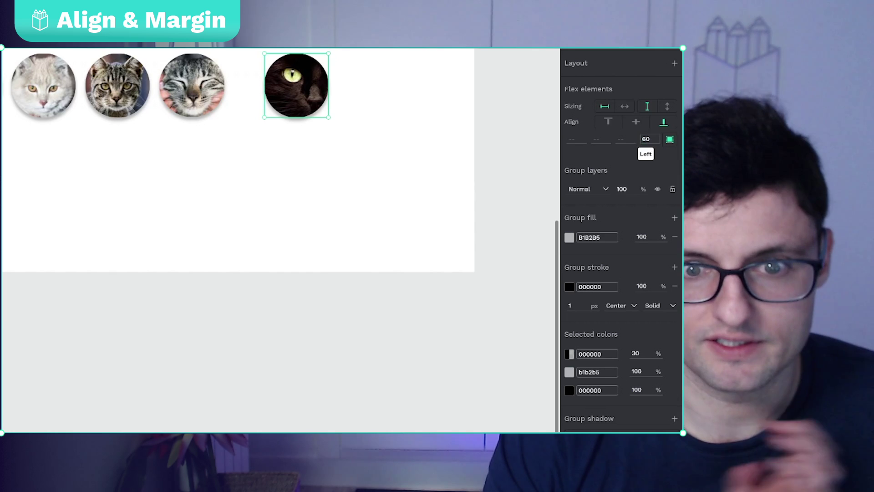
{"action": "left_click", "coordinate": [318, 191]}
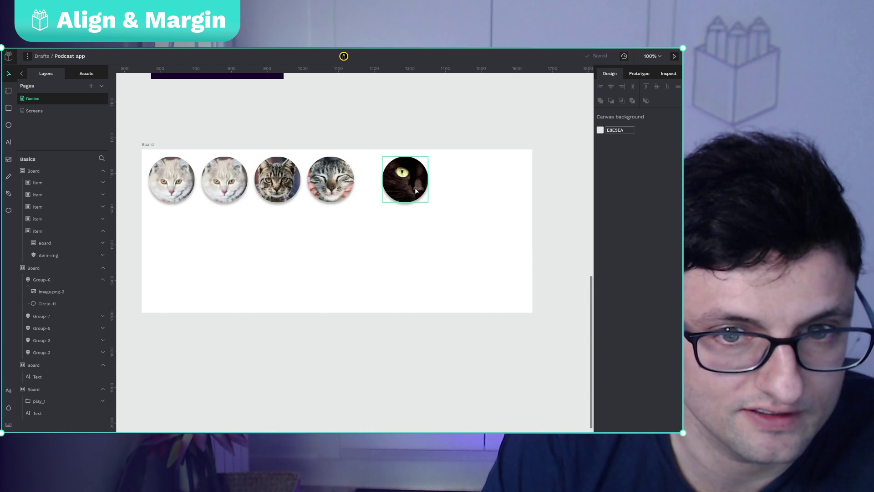
Step: Try the black cat picture one place earlier in the row, before the sleeping cat, and return it to the end
{"action": "left_click_drag", "start_coordinate": [415, 191], "coordinate": [319, 191]}
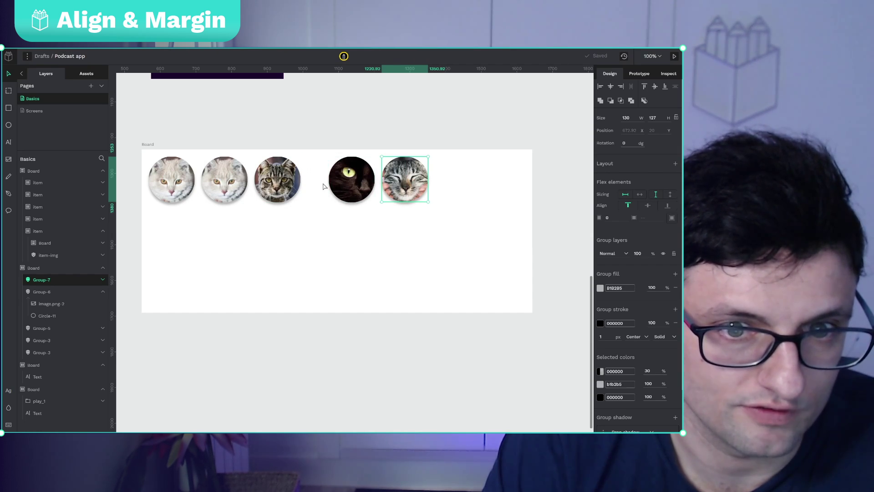
{"action": "left_click_drag", "start_coordinate": [358, 186], "coordinate": [428, 191]}
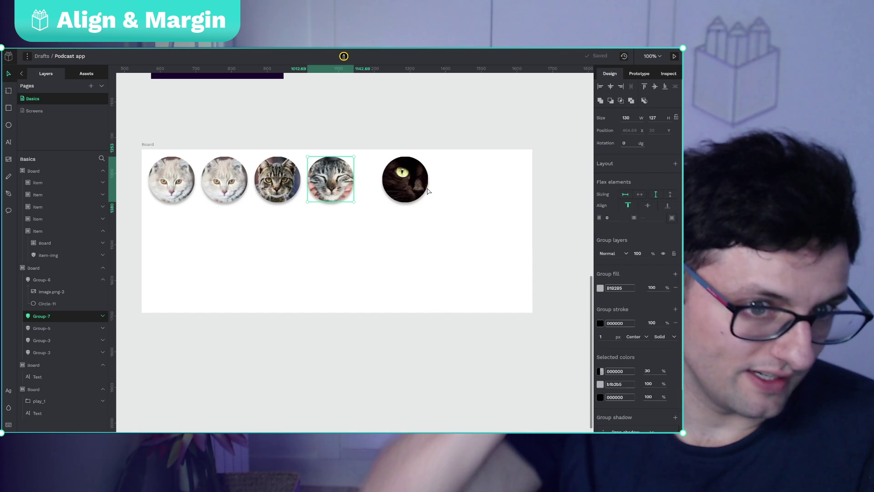
{"action": "left_click", "coordinate": [411, 188]}
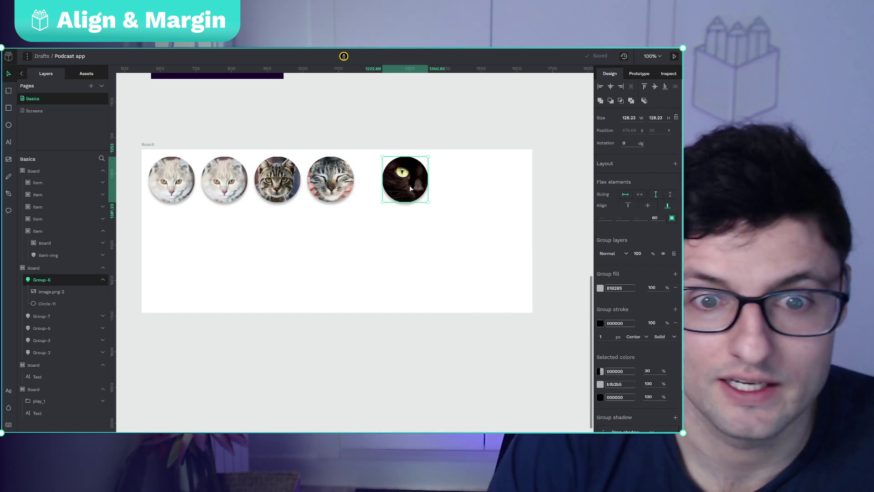
Step: Enlarge the sleeping cat picture to 307 by 307, and set the black cat's self-alignment to center after trying start
{"action": "left_click", "coordinate": [351, 199]}
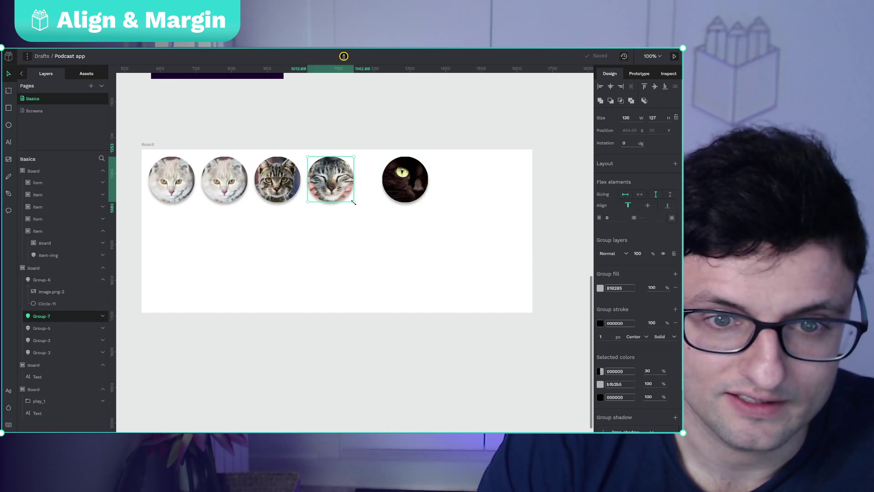
{"action": "left_click_drag", "start_coordinate": [353, 202], "coordinate": [415, 266]}
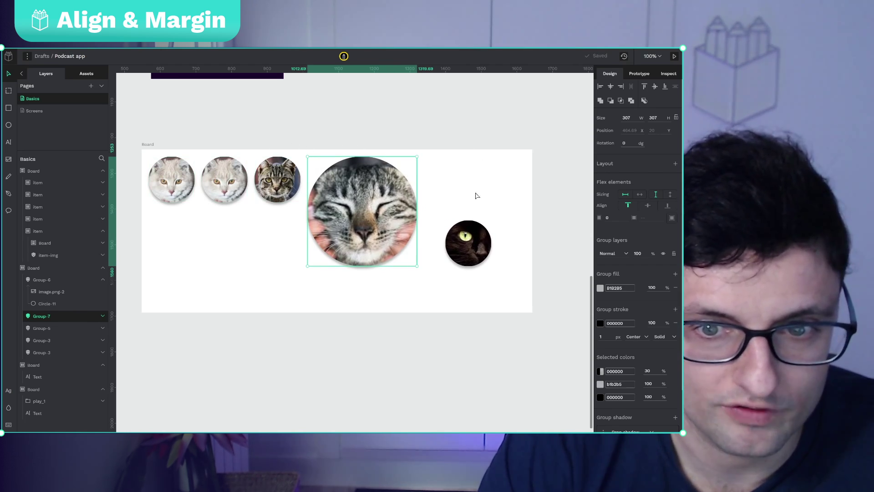
{"action": "left_click", "coordinate": [470, 240]}
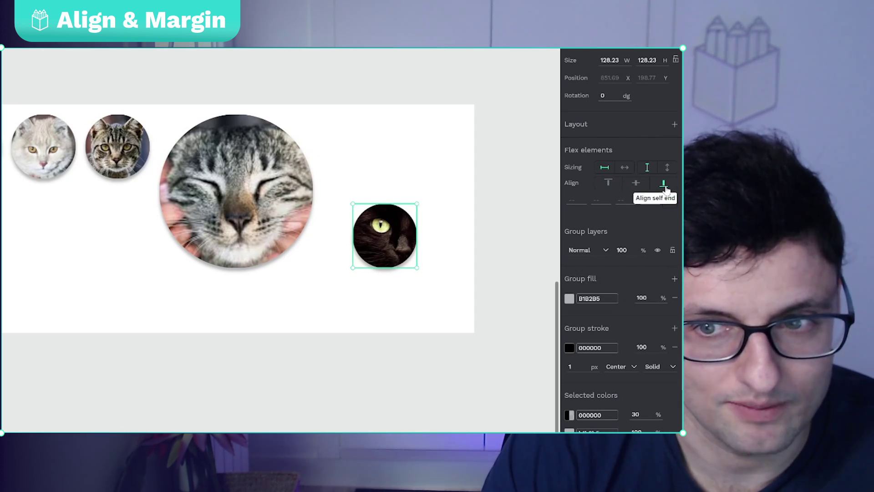
{"action": "left_click", "coordinate": [607, 184]}
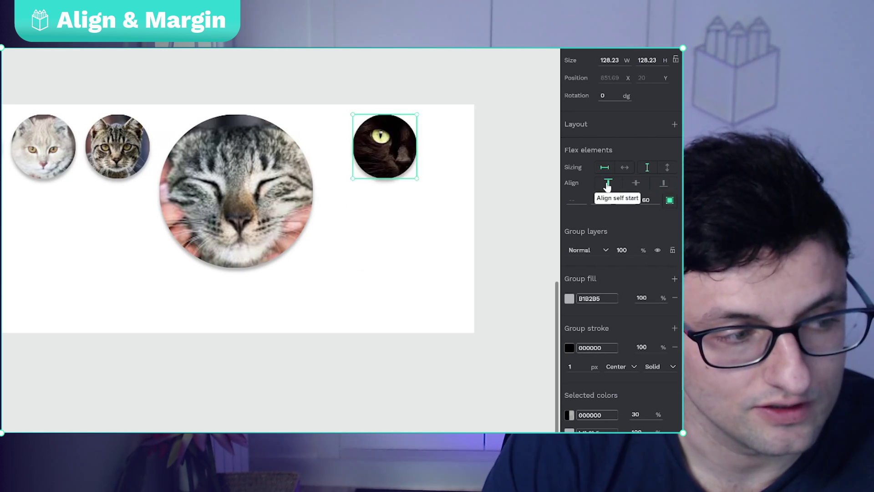
{"action": "left_click", "coordinate": [635, 185]}
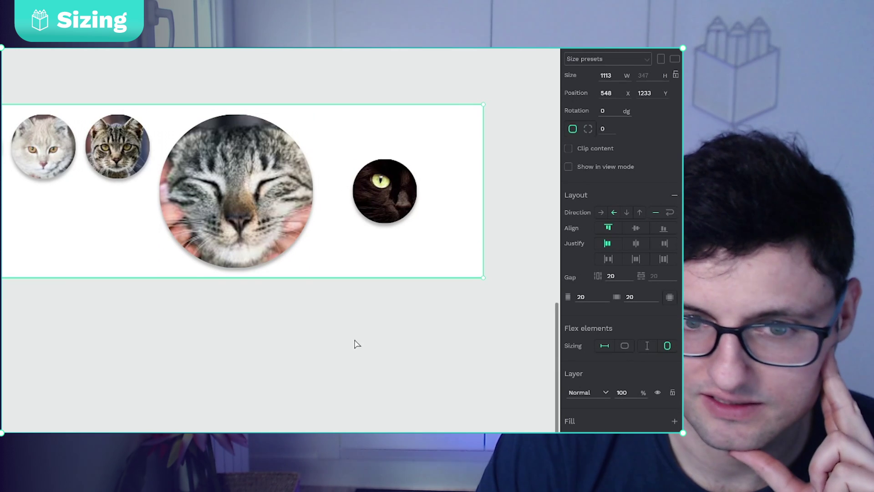
Step: Set the sleeping cat picture's vertical sizing to fill the board's height
{"action": "left_click", "coordinate": [257, 213]}
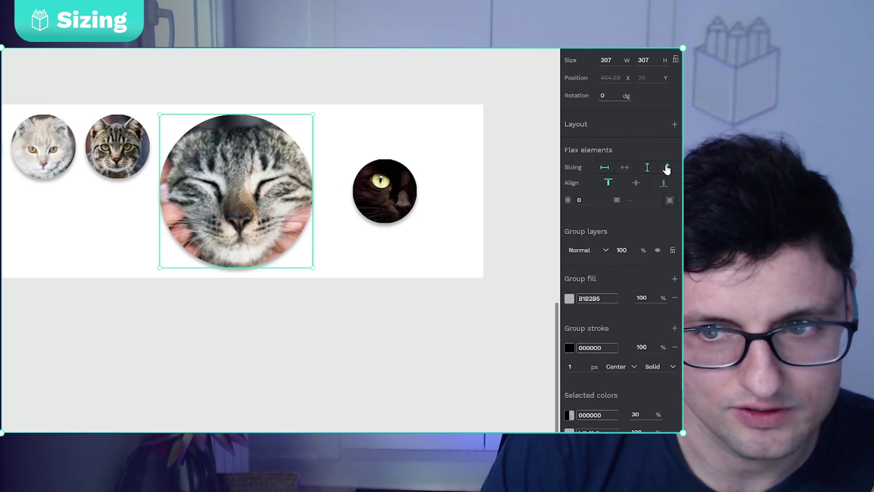
{"action": "left_click", "coordinate": [667, 168]}
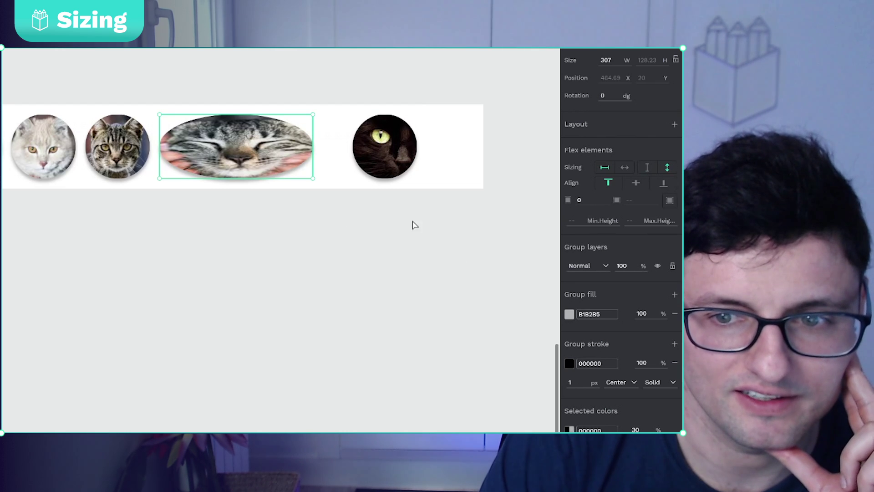
Step: Switch the board's vertical sizing to a fixed height and extend the board to about 380 high
{"action": "key", "text": "Escape"}
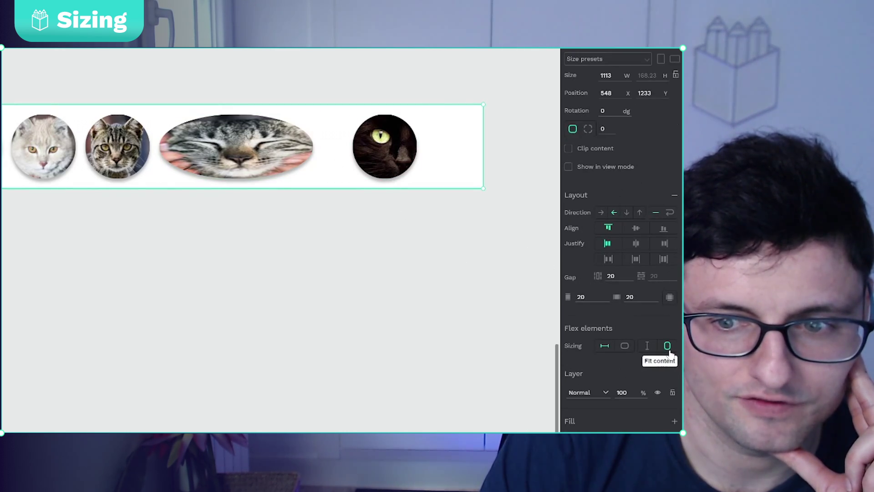
{"action": "left_click", "coordinate": [648, 350]}
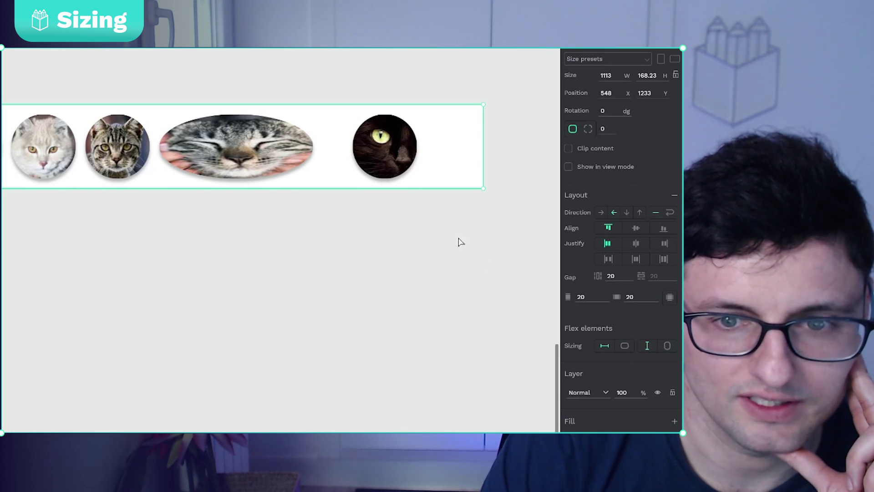
{"action": "left_click_drag", "start_coordinate": [447, 187], "coordinate": [446, 294]}
Step: Limit the sleeping cat picture to a maximum height of 400
{"action": "left_click", "coordinate": [236, 199]}
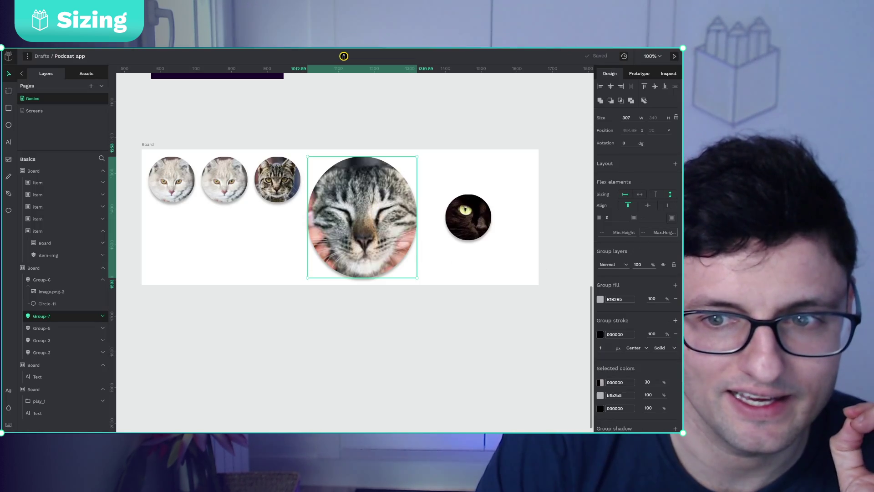
{"action": "left_click", "coordinate": [658, 232]}
{"action": "type", "text": "4"}
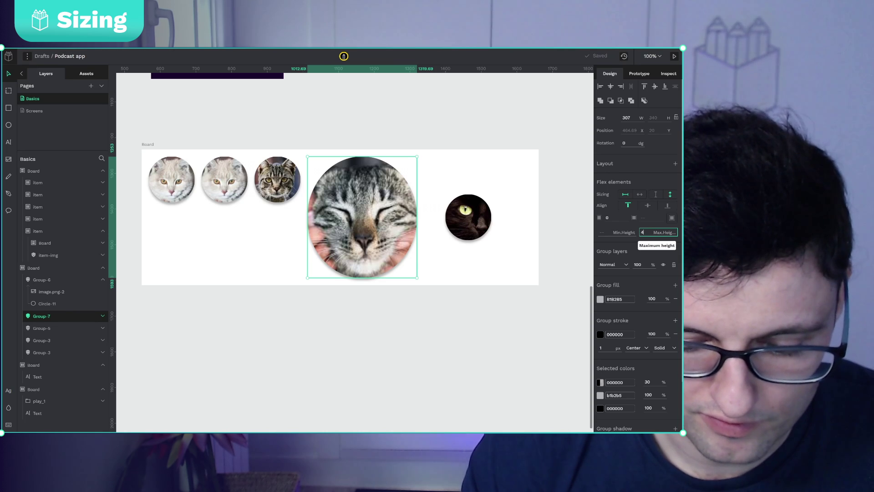
{"action": "type", "text": "00"}
{"action": "key", "text": "Return"}
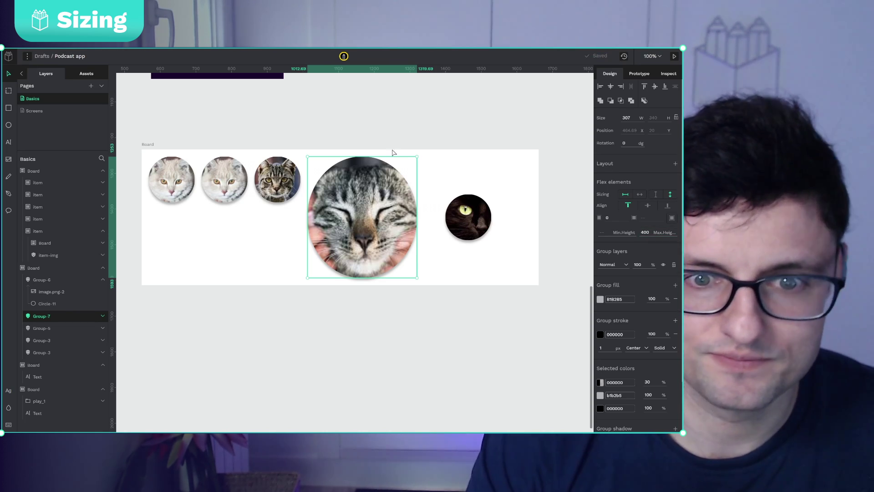
Step: Extend the board's height to about 624 to test the picture's maximum height limit
{"action": "left_click", "coordinate": [150, 144]}
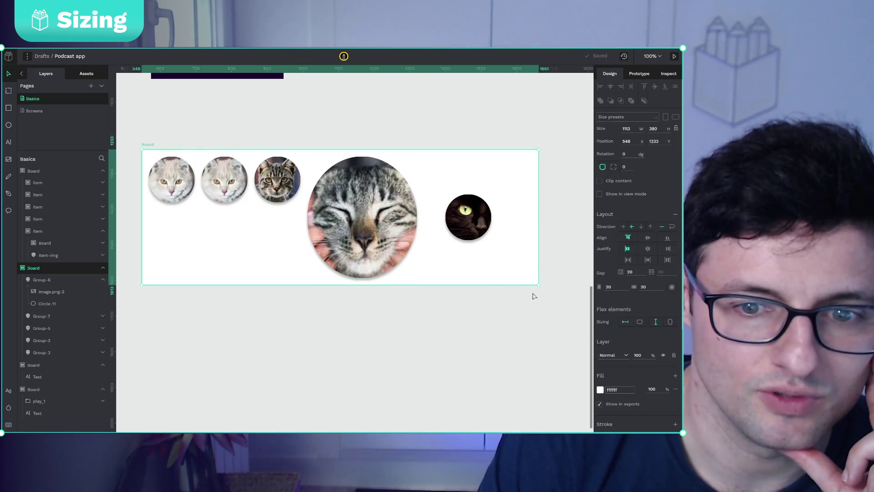
{"action": "left_click_drag", "start_coordinate": [529, 285], "coordinate": [537, 372]}
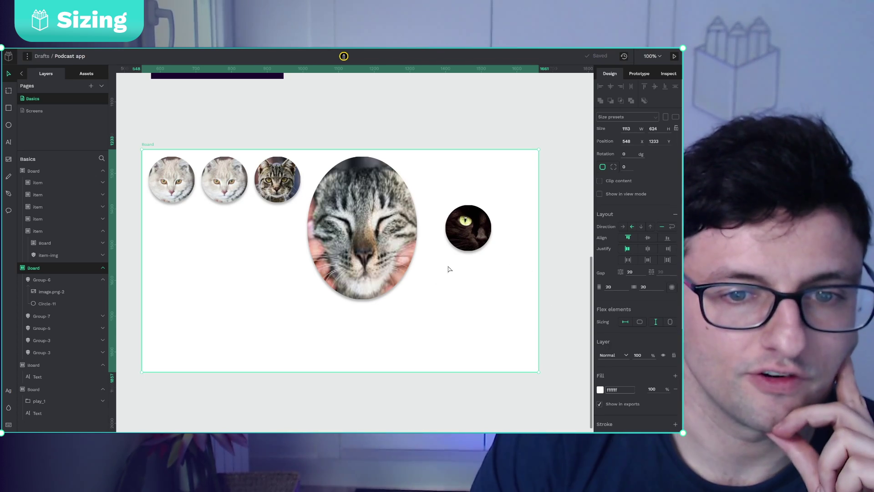
{"action": "left_click", "coordinate": [407, 278]}
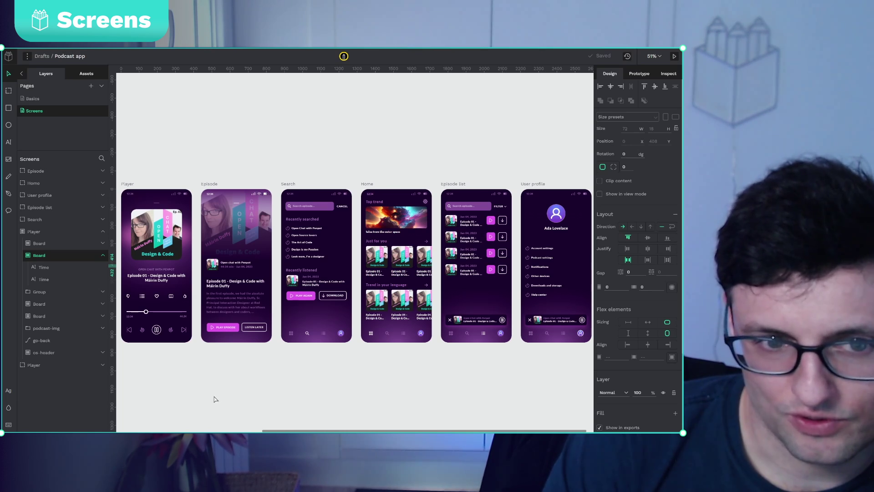
Step: Center-align the contents of the unarranged Player board and justify them with space around after trying center and start
{"action": "left_click_drag", "start_coordinate": [203, 397], "coordinate": [468, 385]}
{"action": "scroll", "coordinate": [284, 306], "scroll_direction": "up", "scroll_amount": 3}
{"action": "scroll", "coordinate": [283, 309], "scroll_direction": "down", "scroll_amount": 3}
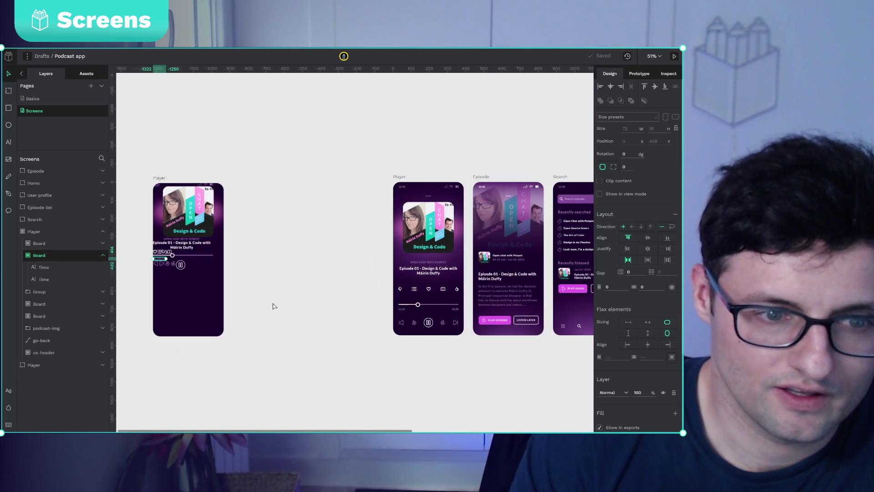
{"action": "left_click_drag", "start_coordinate": [273, 304], "coordinate": [388, 296]}
{"action": "scroll", "coordinate": [333, 298], "scroll_direction": "up", "scroll_amount": 3}
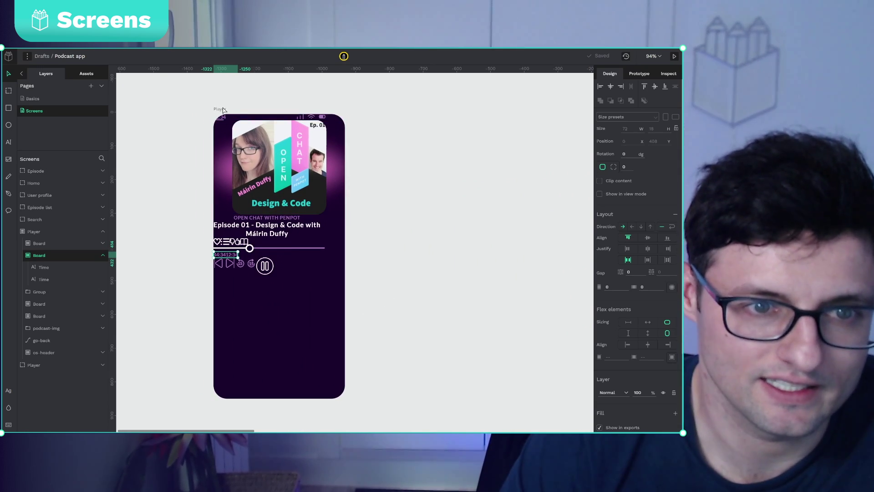
{"action": "left_click", "coordinate": [249, 125]}
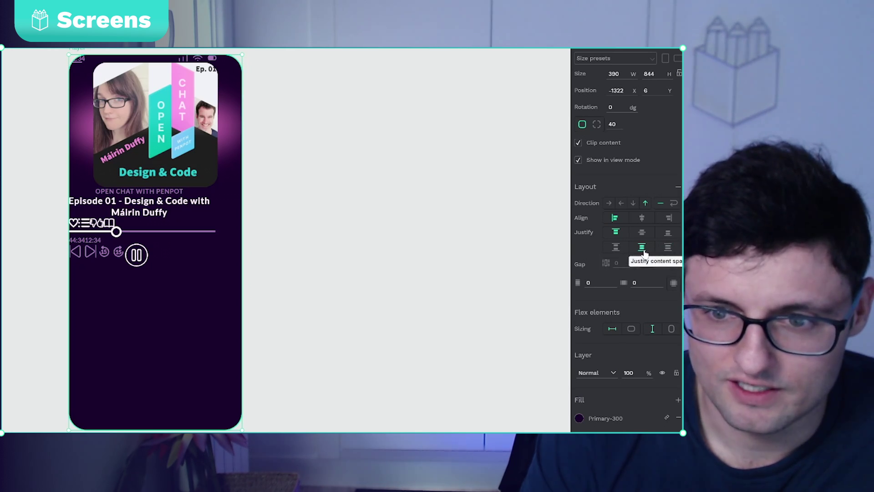
{"action": "left_click", "coordinate": [642, 218]}
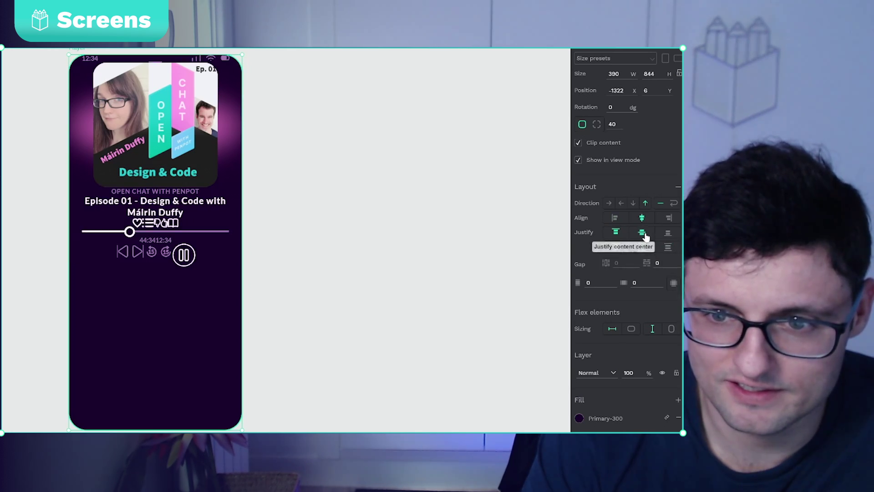
{"action": "left_click", "coordinate": [643, 232]}
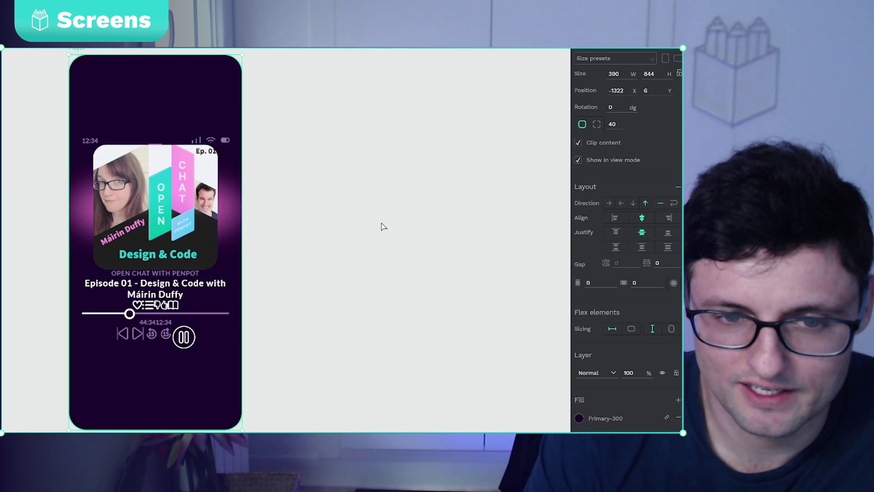
{"action": "left_click", "coordinate": [615, 232]}
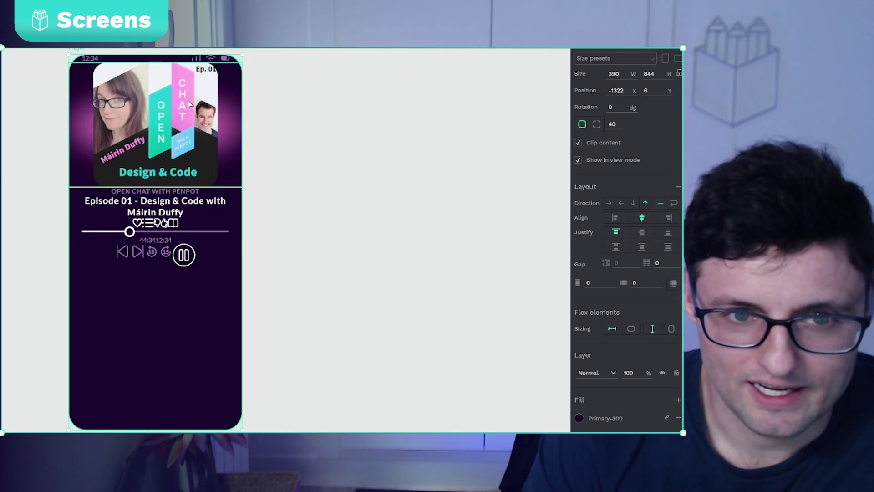
{"action": "left_click", "coordinate": [642, 247]}
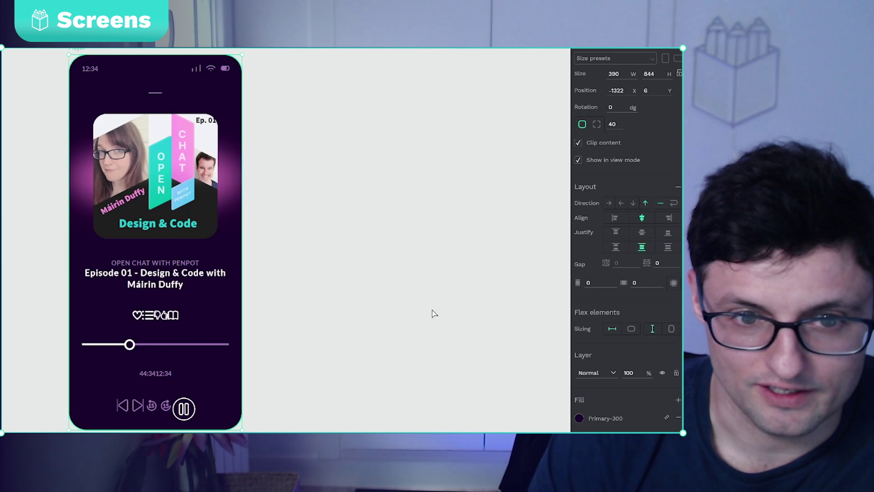
{"action": "scroll", "coordinate": [463, 282], "scroll_direction": "right", "scroll_amount": 10}
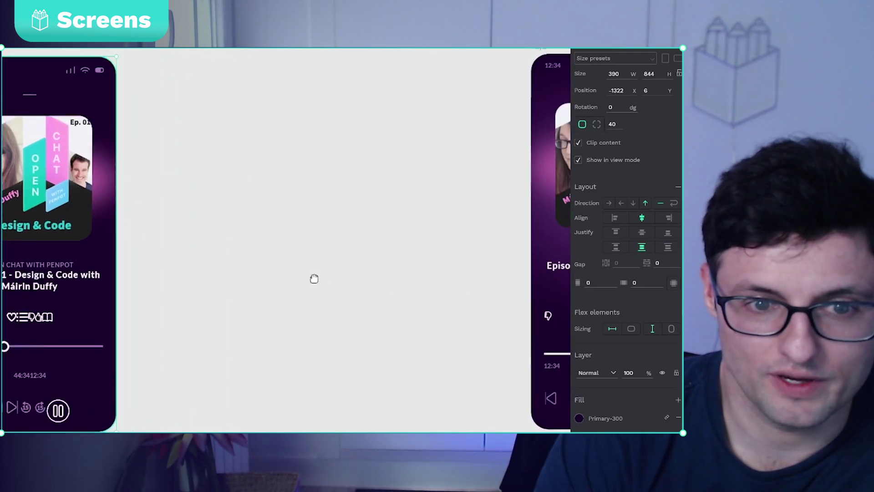
{"action": "scroll", "coordinate": [271, 288], "scroll_direction": "right", "scroll_amount": 5}
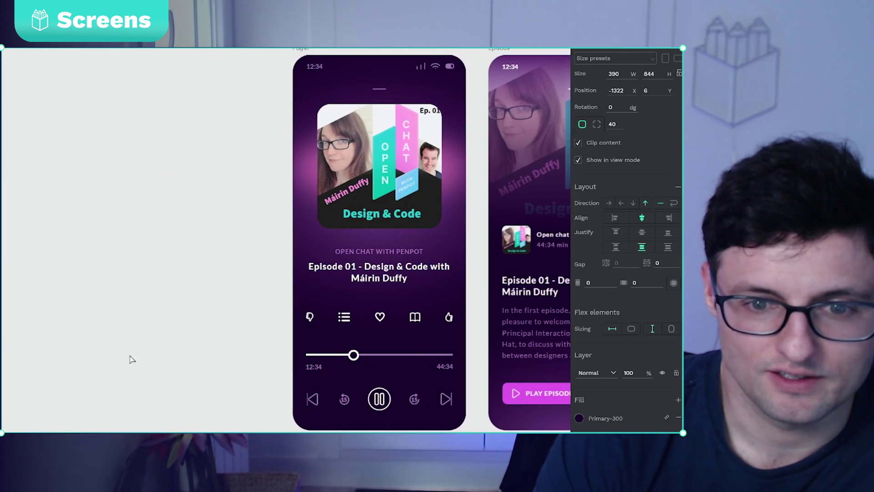
Step: Set the row gap of the episode title block on the Player board to 8
{"action": "scroll", "coordinate": [227, 351], "scroll_direction": "left", "scroll_amount": 15}
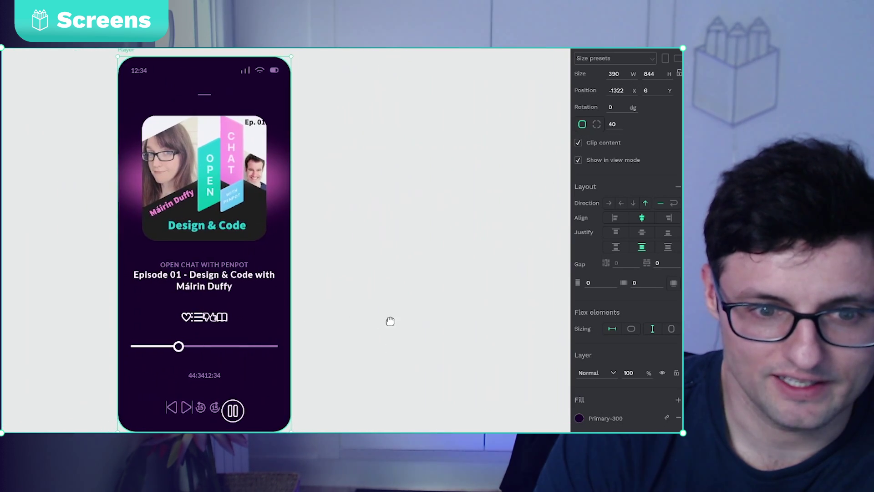
{"action": "left_click", "coordinate": [233, 282]}
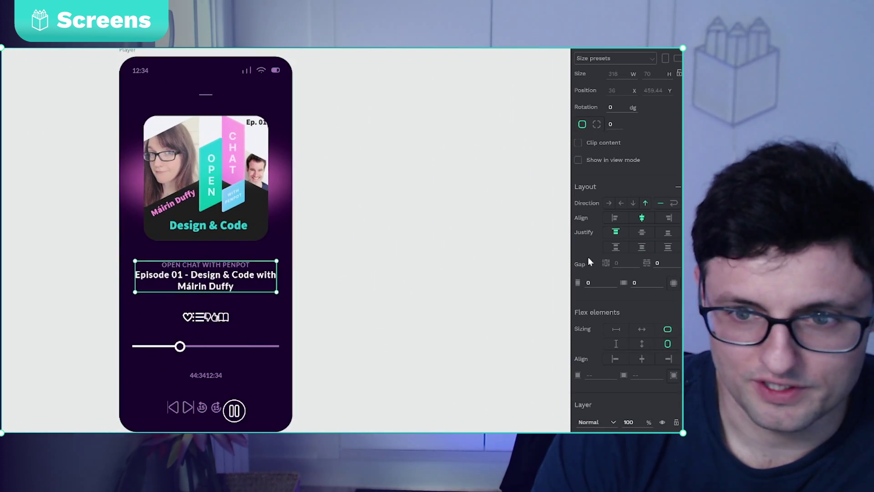
{"action": "left_click", "coordinate": [666, 263]}
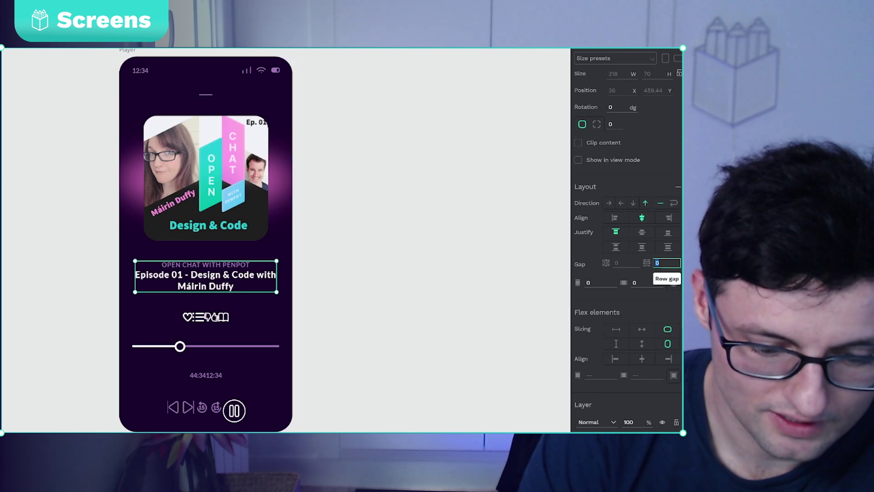
{"action": "key", "text": "Return"}
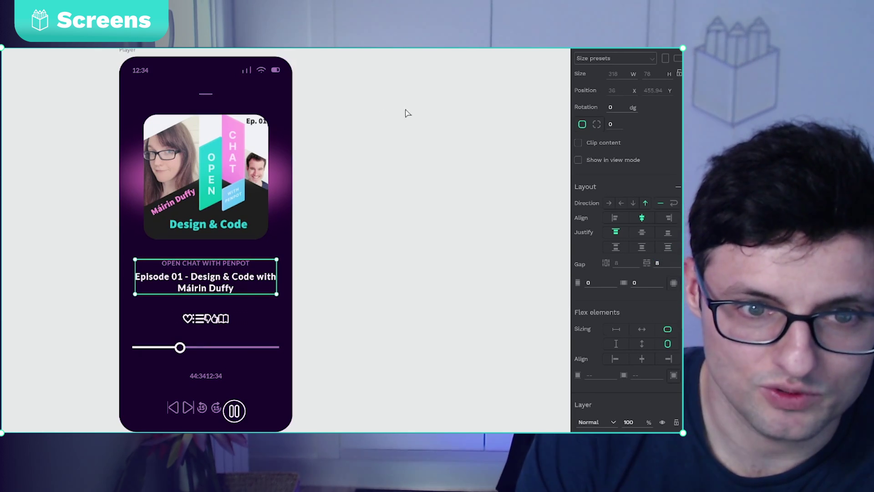
Step: Set the action icon row and the time label row to 100% width
{"action": "left_click", "coordinate": [225, 318]}
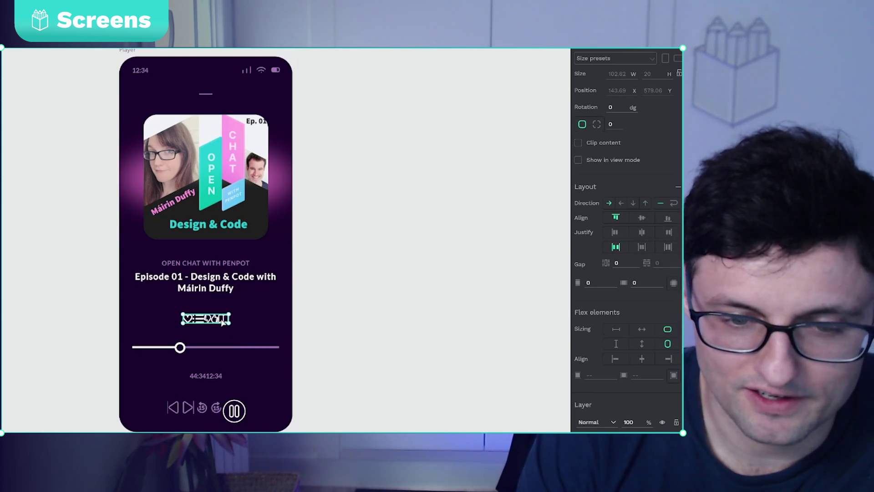
{"action": "left_click", "coordinate": [642, 329]}
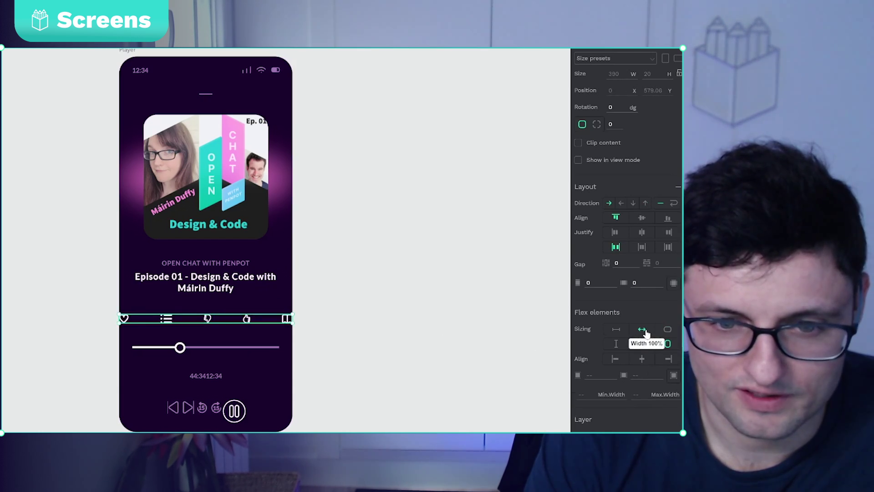
{"action": "left_click", "coordinate": [211, 380]}
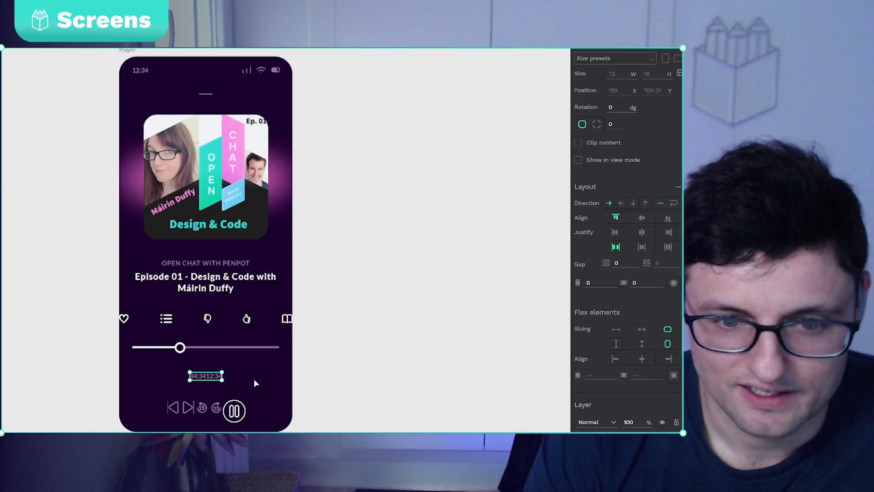
{"action": "left_click", "coordinate": [642, 329]}
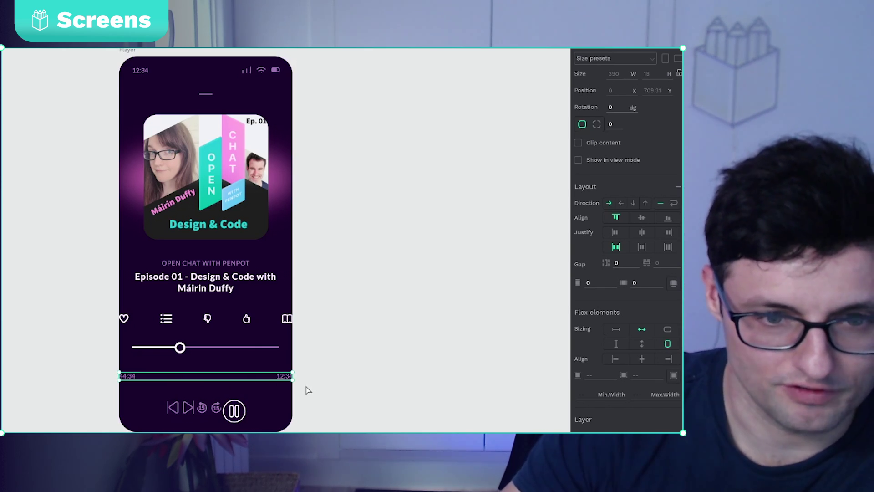
Step: Set the playback controls row to 100% width, center-align its items and justify them with space between after trying center
{"action": "left_click", "coordinate": [233, 411]}
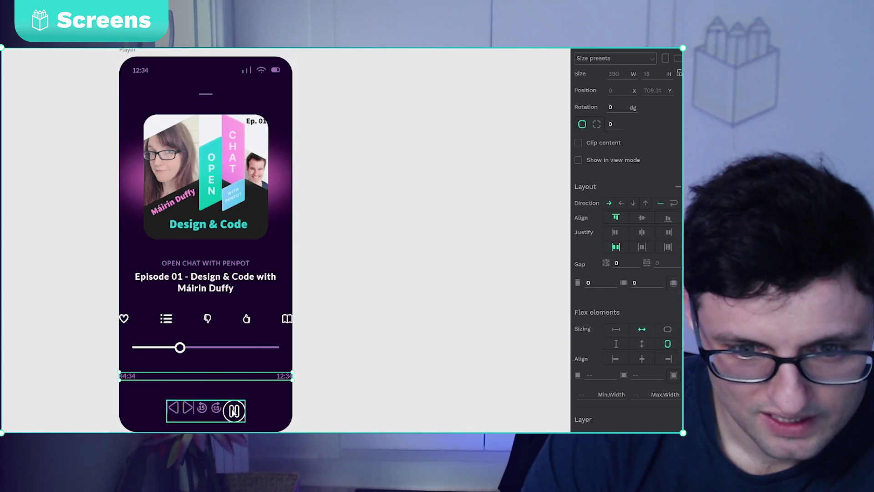
{"action": "left_click", "coordinate": [646, 333]}
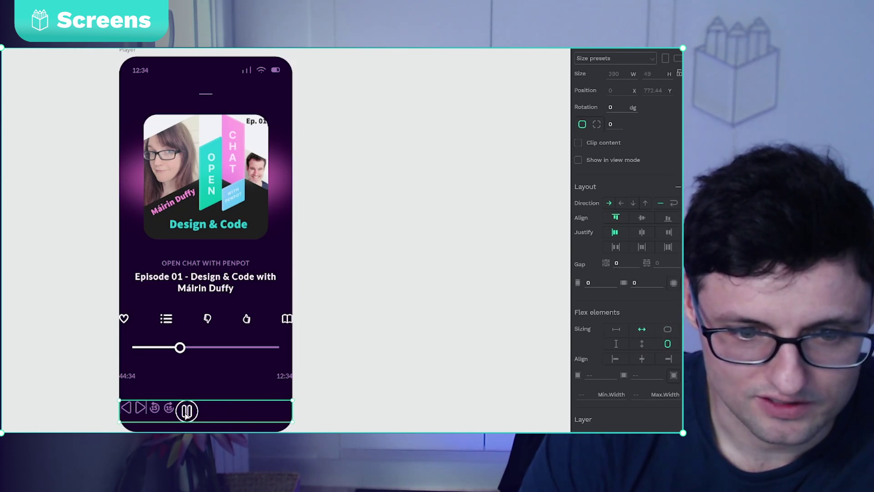
{"action": "left_click", "coordinate": [643, 233]}
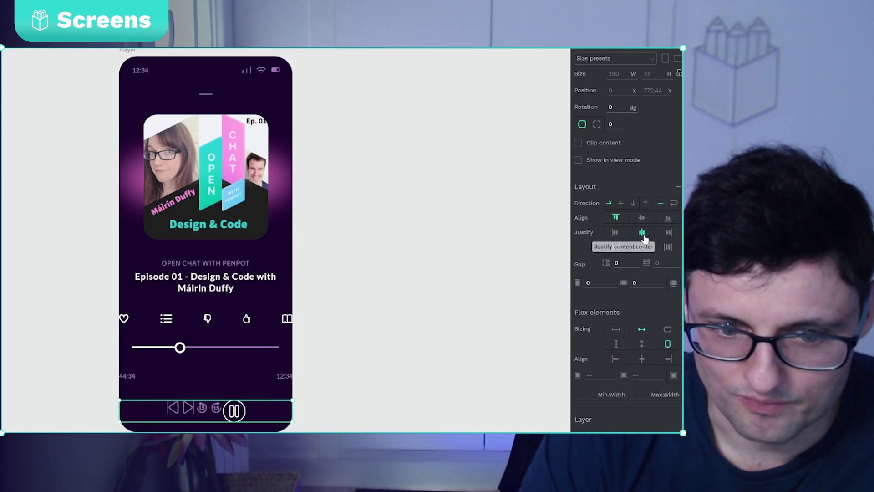
{"action": "left_click", "coordinate": [642, 219]}
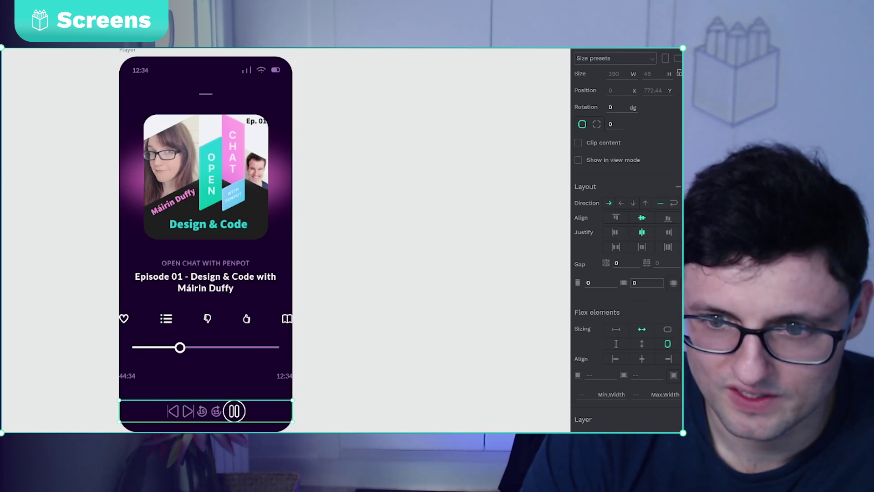
{"action": "left_click", "coordinate": [620, 250]}
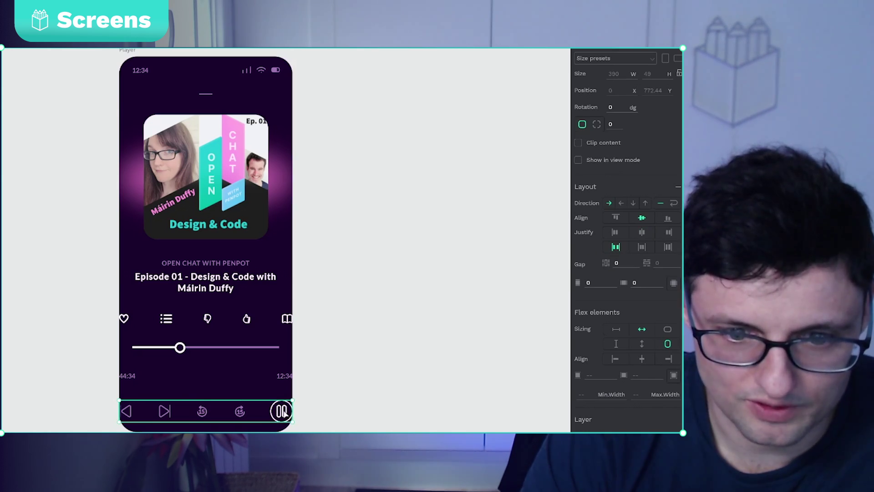
Step: Reorder the playback controls so the next-track icon is last and the pause icon sits in the middle
{"action": "left_click", "coordinate": [166, 411]}
{"action": "key", "text": "Right"}
{"action": "key", "text": "Right"}
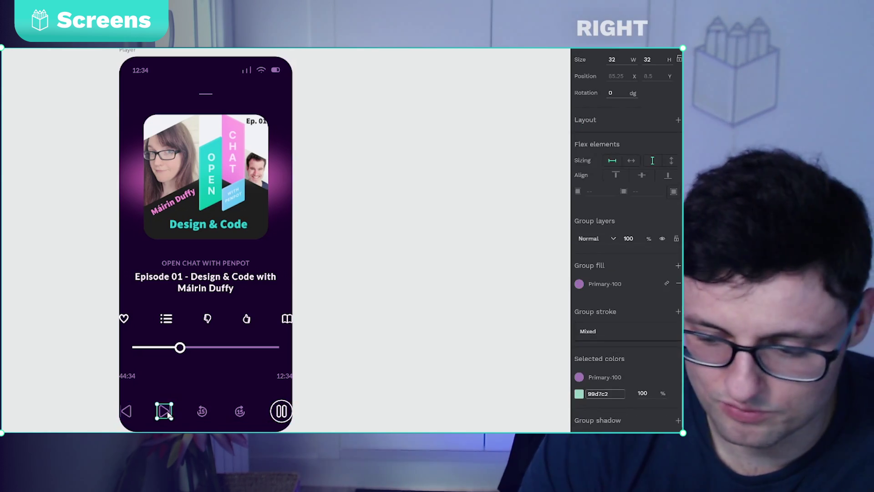
{"action": "key", "text": "Right"}
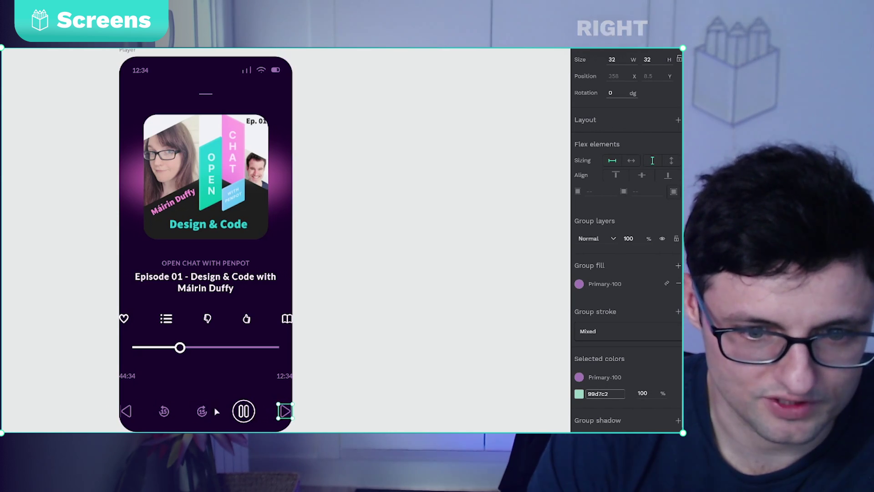
{"action": "left_click", "coordinate": [245, 414]}
{"action": "key", "text": "Left"}
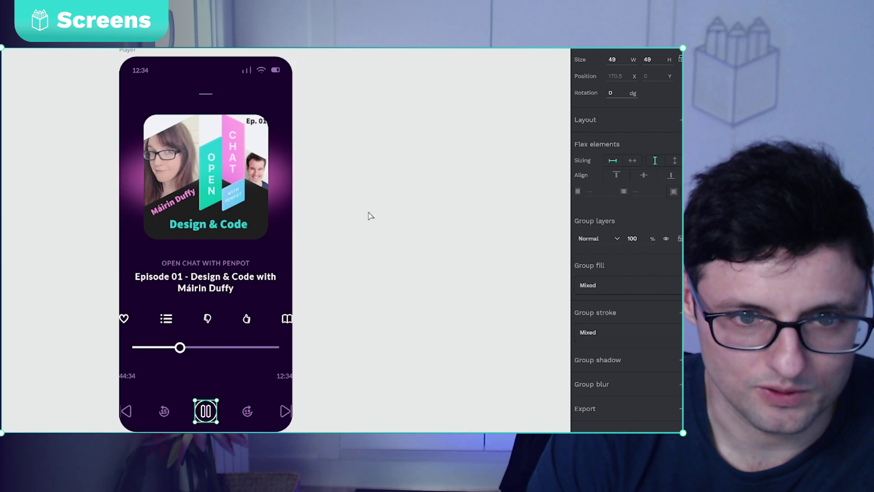
Step: Set the status bar header of the Player board to 100% width
{"action": "left_click", "coordinate": [134, 52]}
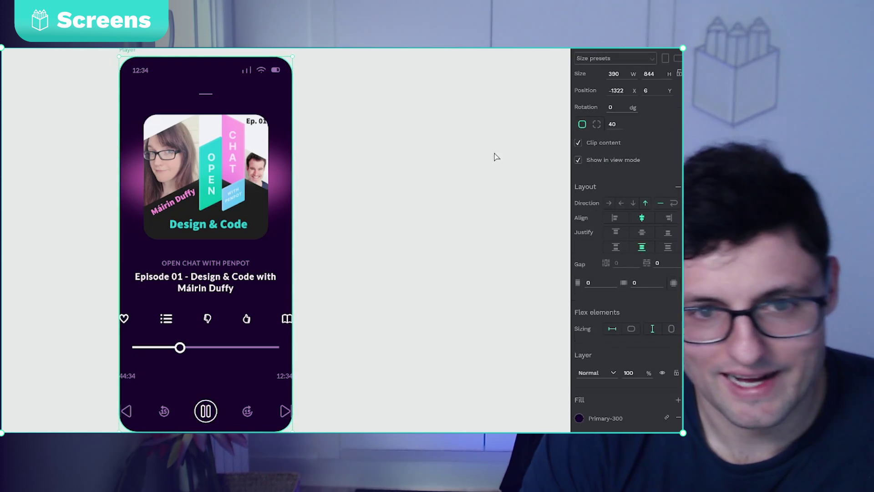
{"action": "left_click", "coordinate": [247, 72]}
{"action": "left_click", "coordinate": [648, 329]}
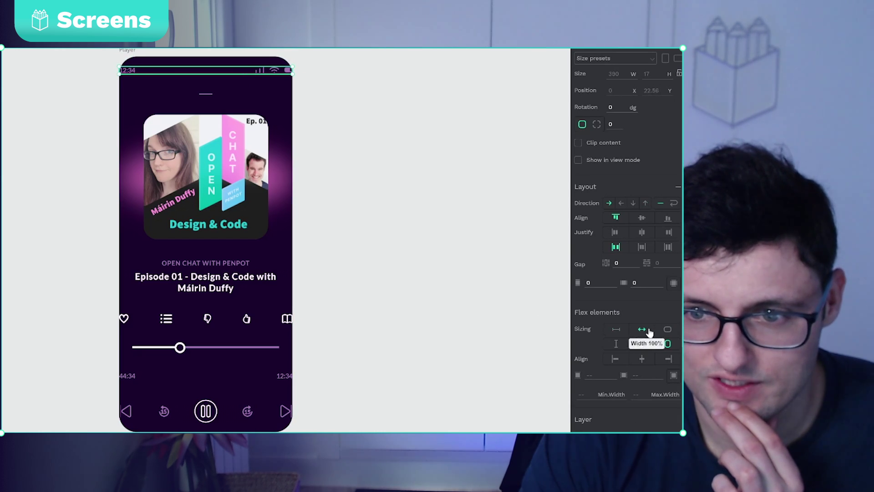
Step: Set the Player board's vertical and horizontal padding to 20
{"action": "left_click", "coordinate": [177, 76]}
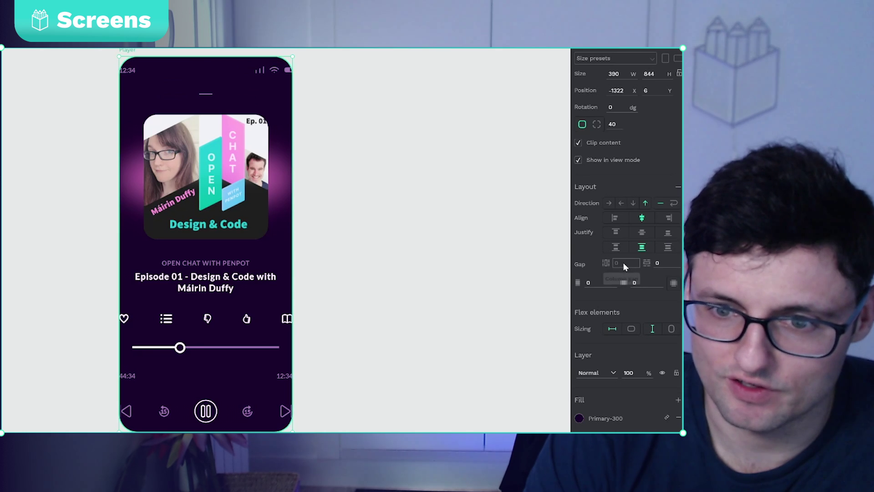
{"action": "left_click", "coordinate": [599, 283]}
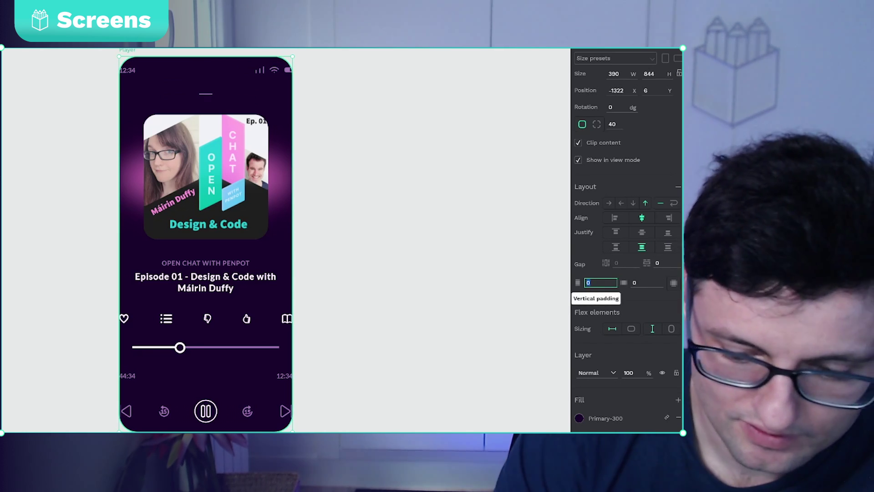
{"action": "key", "text": "Tab"}
{"action": "type", "text": "20"}
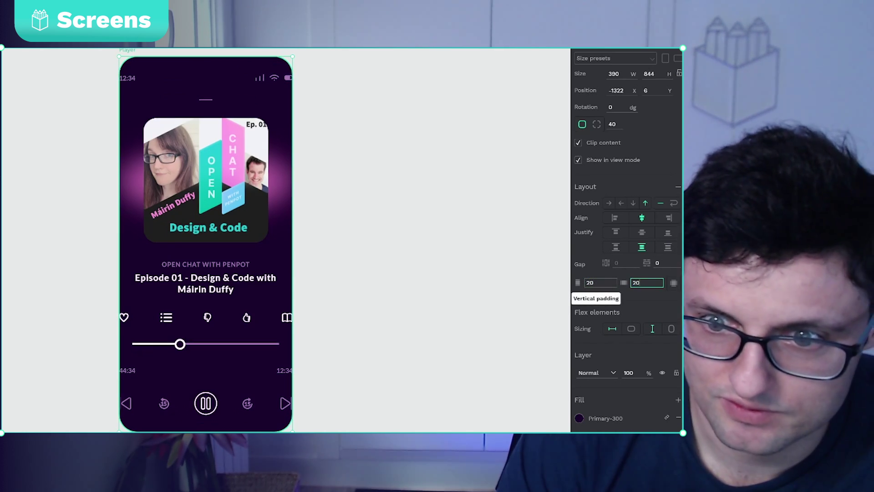
{"action": "key", "text": "Return"}
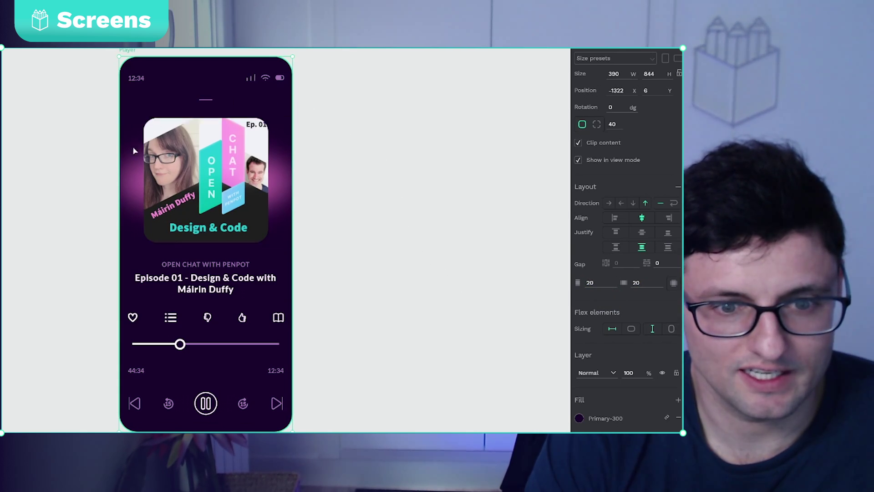
Step: Try widening the Player board to test how its flex contents adapt, and undo the resize
{"action": "left_click", "coordinate": [339, 351]}
{"action": "left_click", "coordinate": [202, 119]}
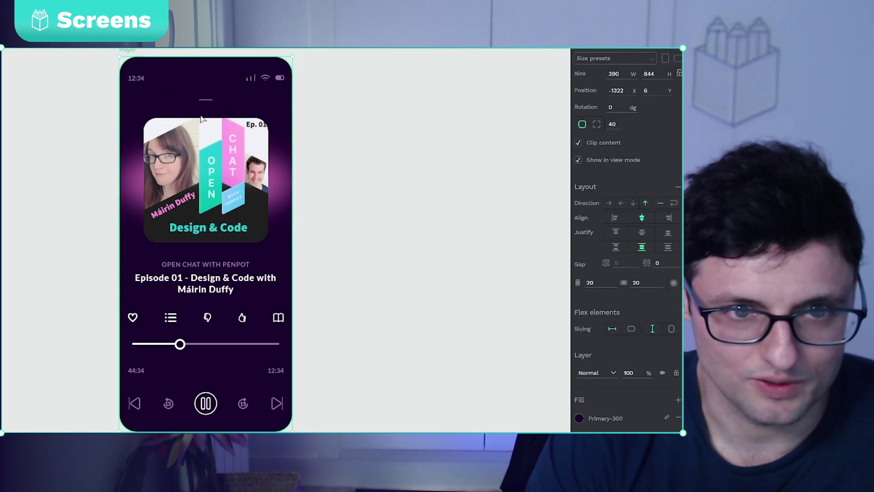
{"action": "left_click_drag", "start_coordinate": [292, 356], "coordinate": [326, 359]}
{"action": "key", "text": "ctrl+z"}
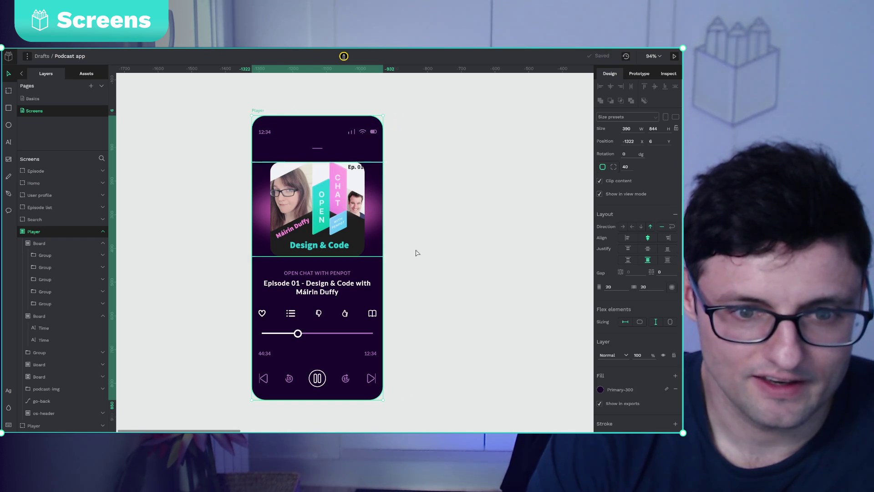
Step: Duplicate the episode title block to test how the Player board's layout makes room for it
{"action": "scroll", "coordinate": [436, 315], "scroll_direction": "down", "scroll_amount": 3}
{"action": "left_click", "coordinate": [319, 238]}
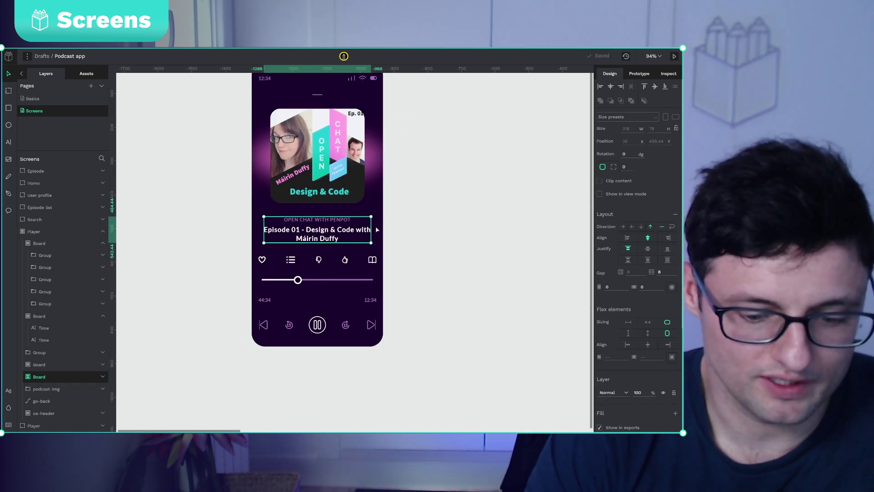
{"action": "key", "text": "ctrl+d"}
{"action": "scroll", "coordinate": [440, 244], "scroll_direction": "up", "scroll_amount": 6}
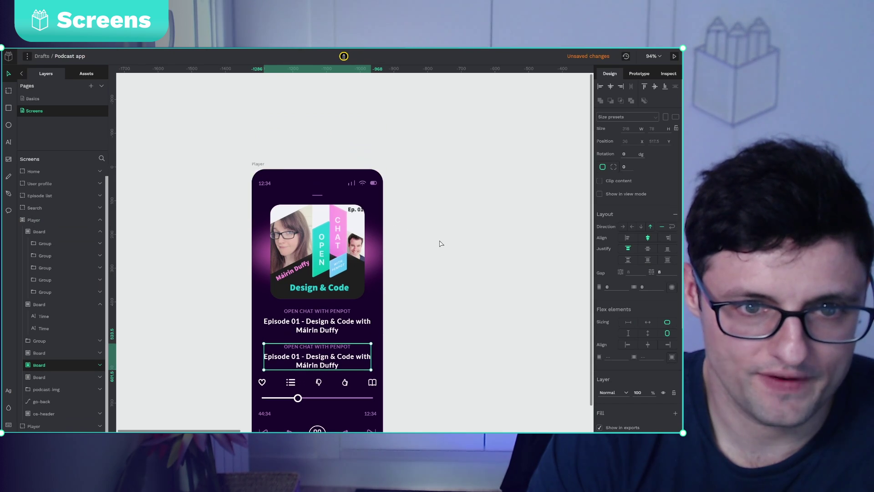
{"action": "scroll", "coordinate": [474, 273], "scroll_direction": "down", "scroll_amount": 3}
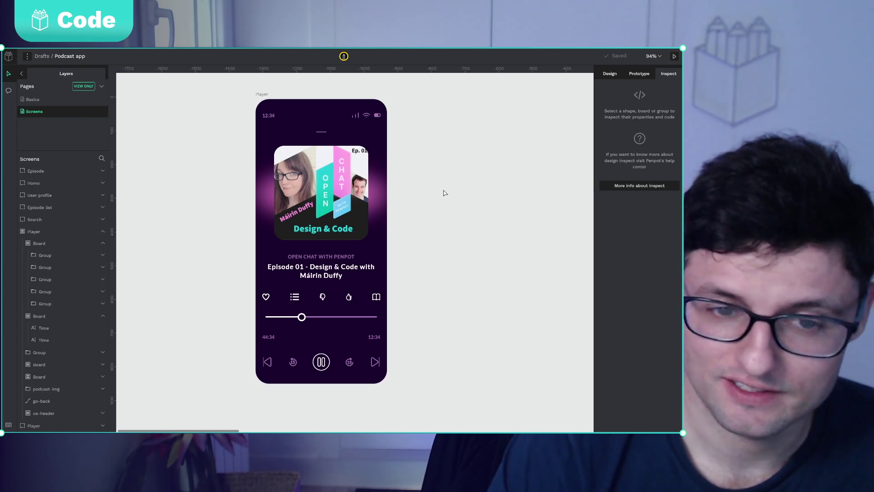
Step: Inspect the Player board's generated CSS, highlighting the flex properties from display down to flex-wrap
{"action": "left_click", "coordinate": [271, 94]}
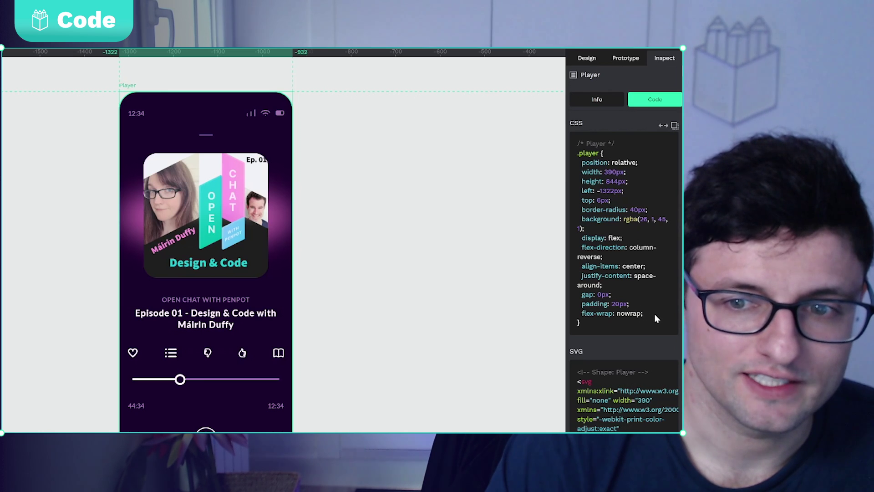
{"action": "left_click_drag", "start_coordinate": [655, 317], "coordinate": [580, 246]}
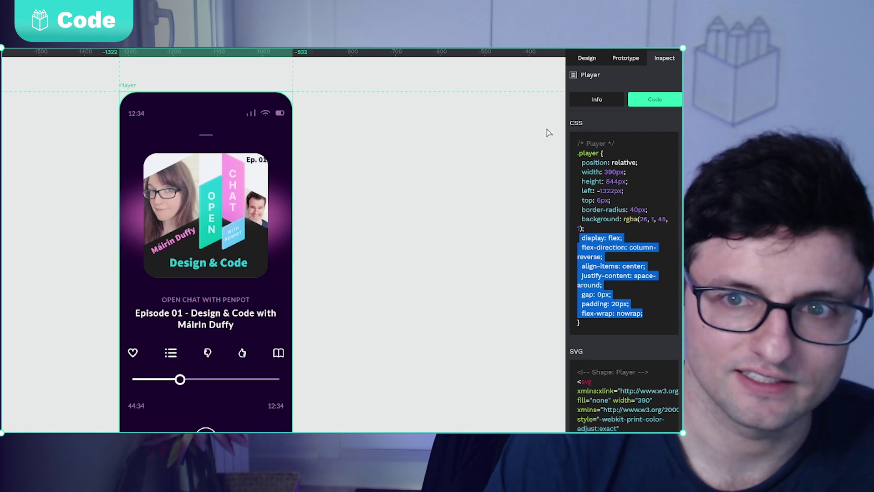
{"action": "left_click", "coordinate": [486, 219]}
{"action": "left_click", "coordinate": [128, 113]}
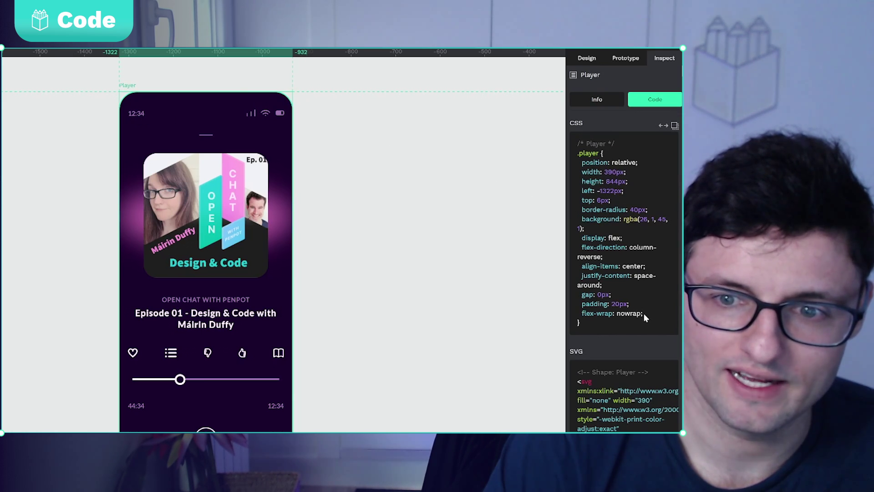
{"action": "left_click_drag", "start_coordinate": [643, 312], "coordinate": [580, 275]}
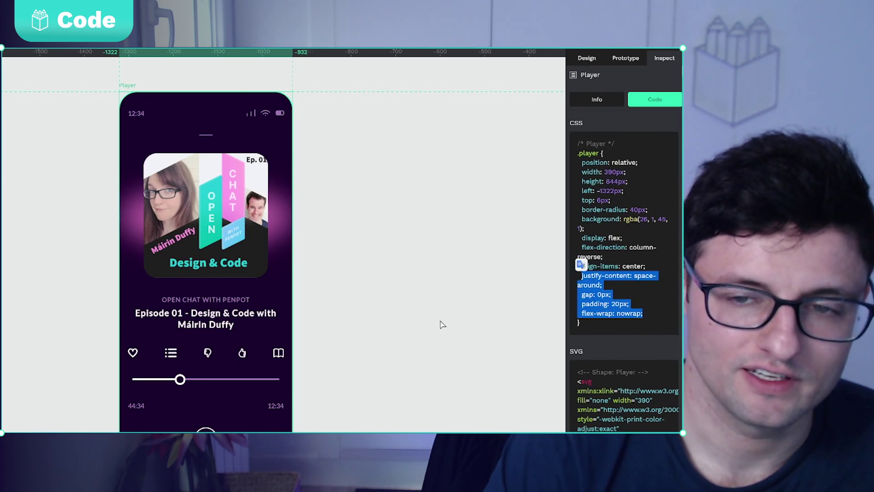